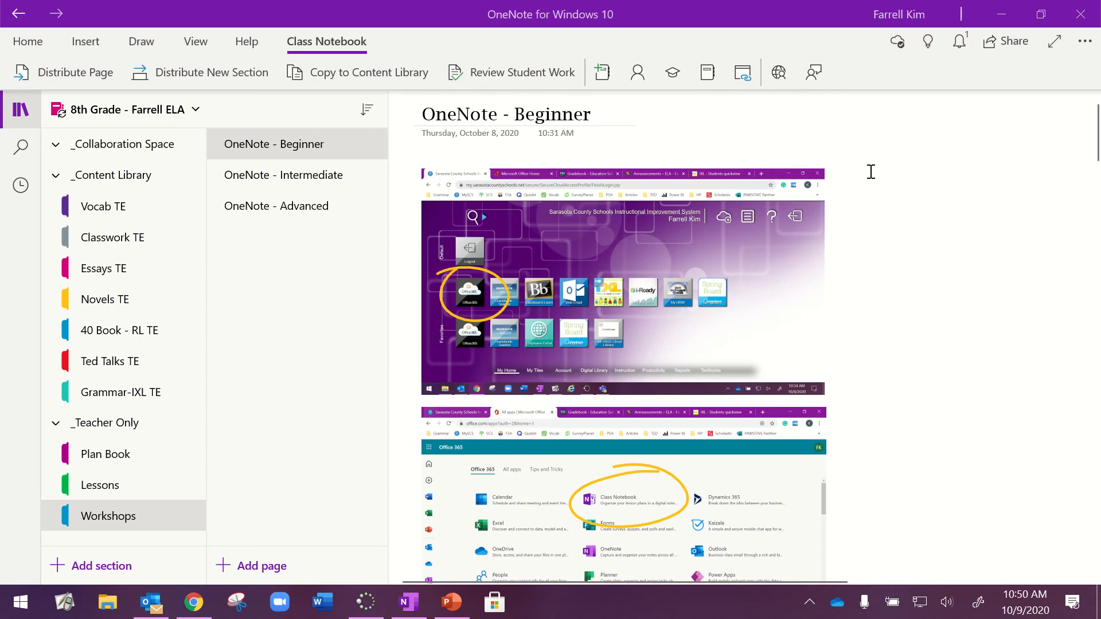
- Switch to Chrome, open Office365 from the school portal, and launch Class Notebook from the full list of apps
{"action": "left_click", "coordinate": [194, 612]}
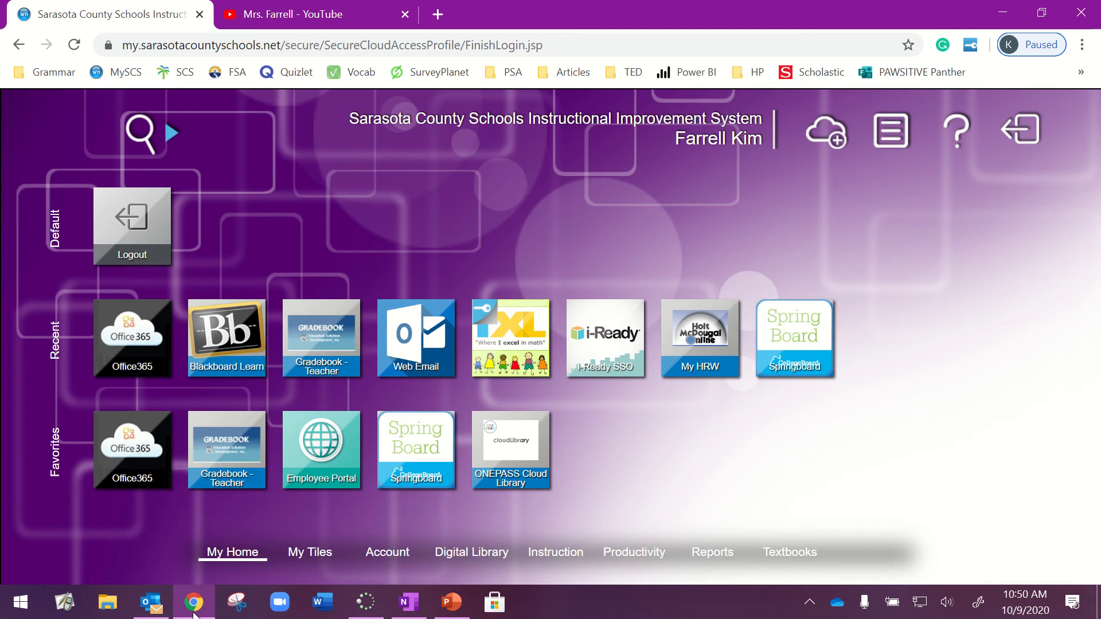
{"action": "left_click", "coordinate": [125, 319]}
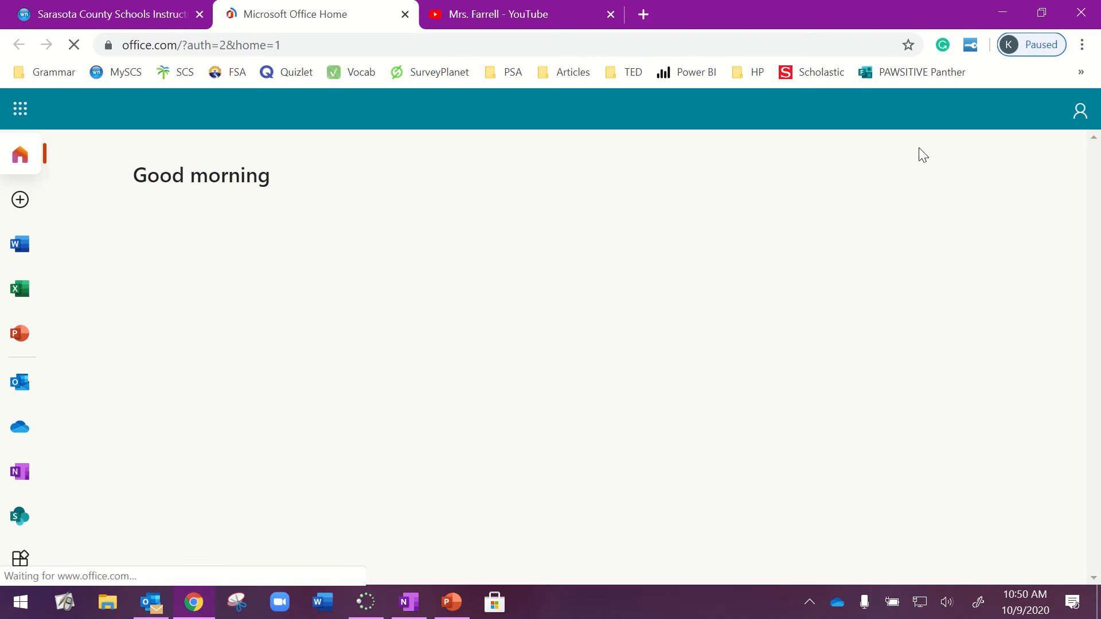
{"action": "left_click", "coordinate": [19, 559]}
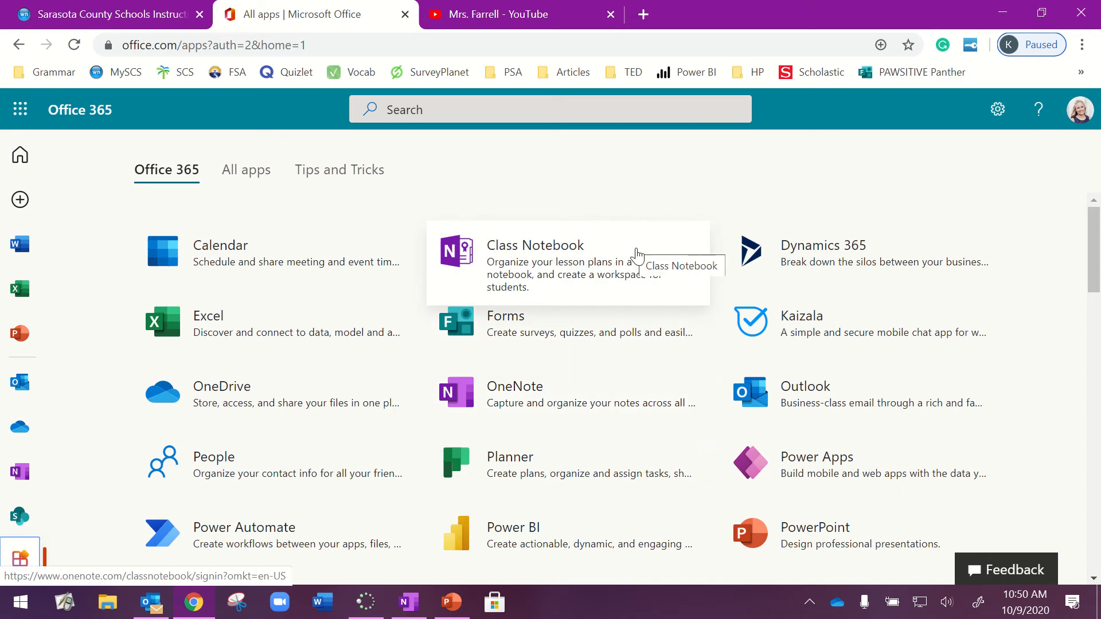
{"action": "left_click", "coordinate": [636, 254]}
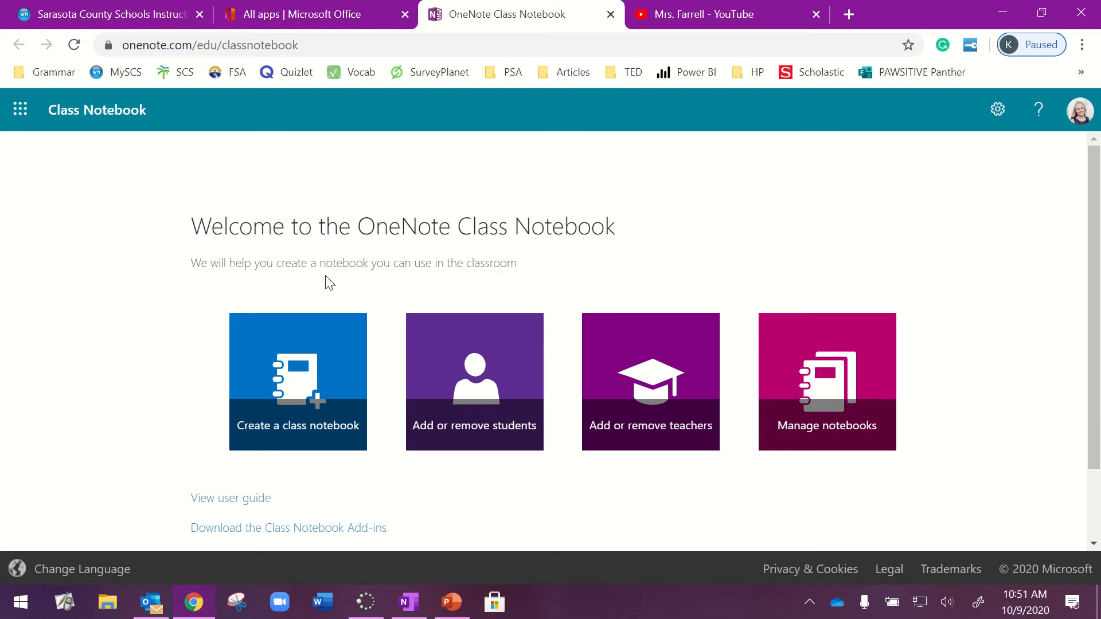
- Start creating a class notebook and name it "ELA - " followed by the teacher's surname
{"action": "left_click", "coordinate": [299, 370]}
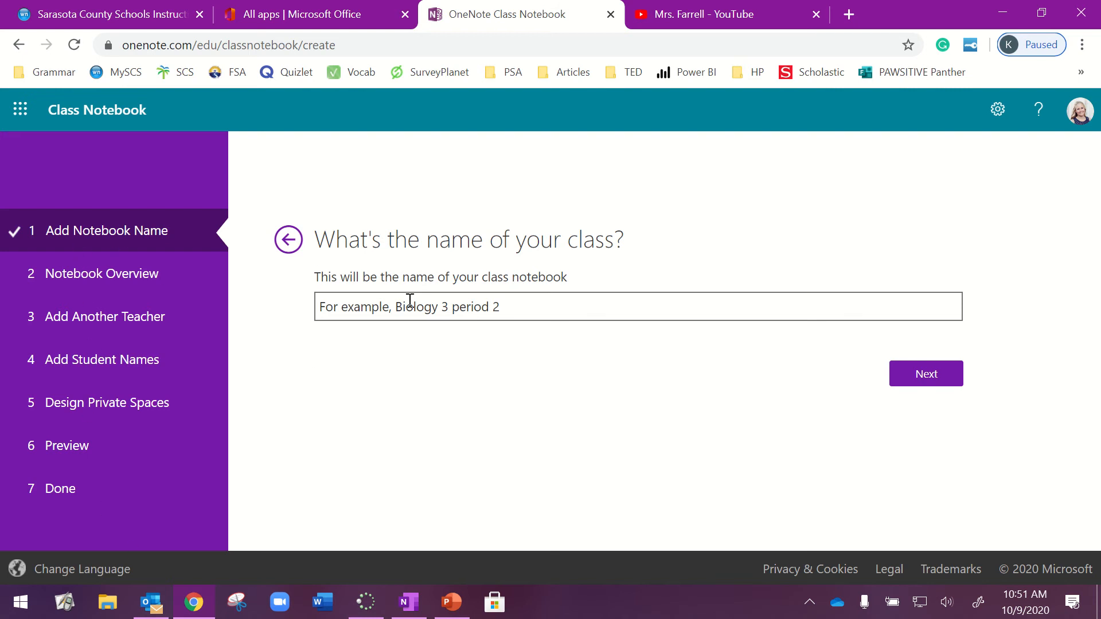
{"action": "left_click", "coordinate": [432, 310]}
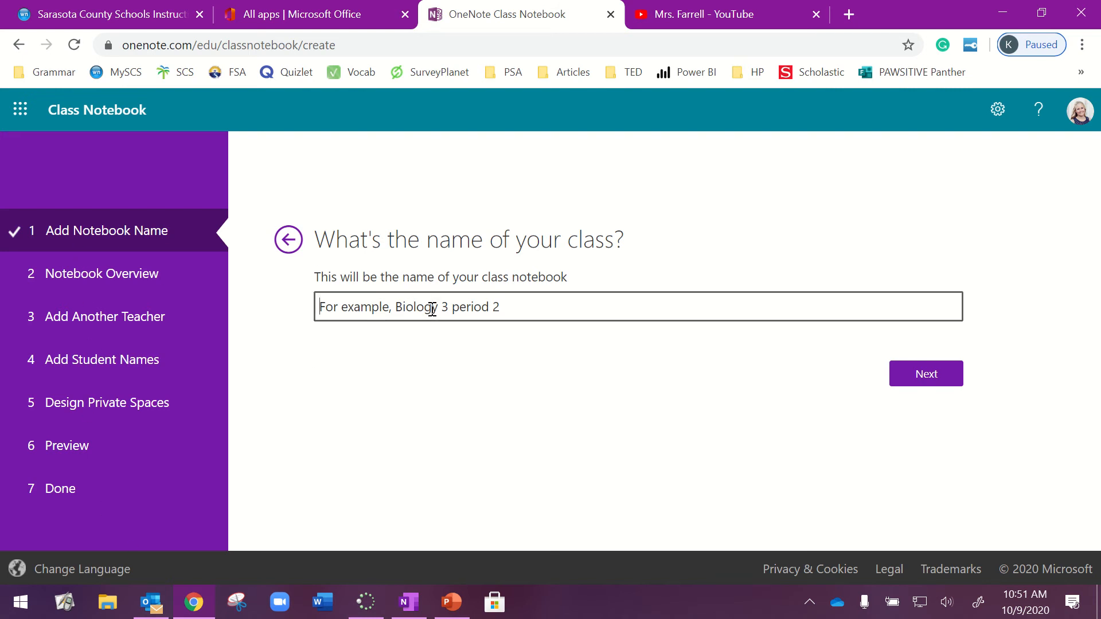
{"action": "type", "text": "Ela"}
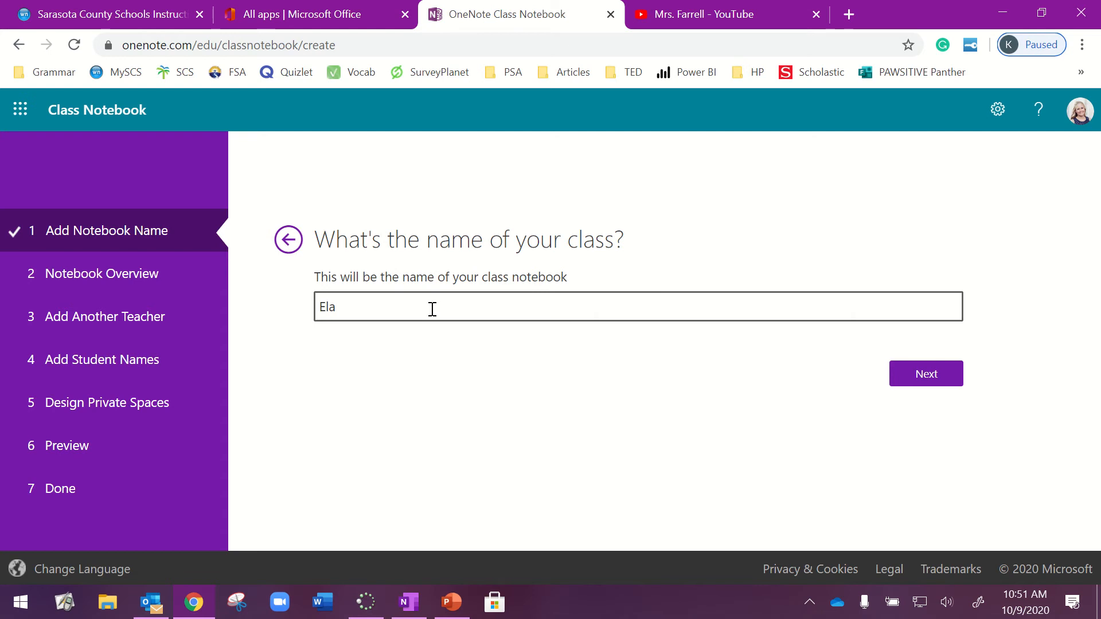
{"action": "key", "text": "BackSpace"}
{"action": "key", "text": "BackSpace"}
{"action": "type", "text": "LA - Farrell"}
- Switch to OneNote and review the note comparing one large notebook with class period notebooks, plus the list of existing notebooks
{"action": "left_click", "coordinate": [401, 612]}
{"action": "scroll", "coordinate": [646, 312], "scroll_direction": "down", "scroll_amount": 10}
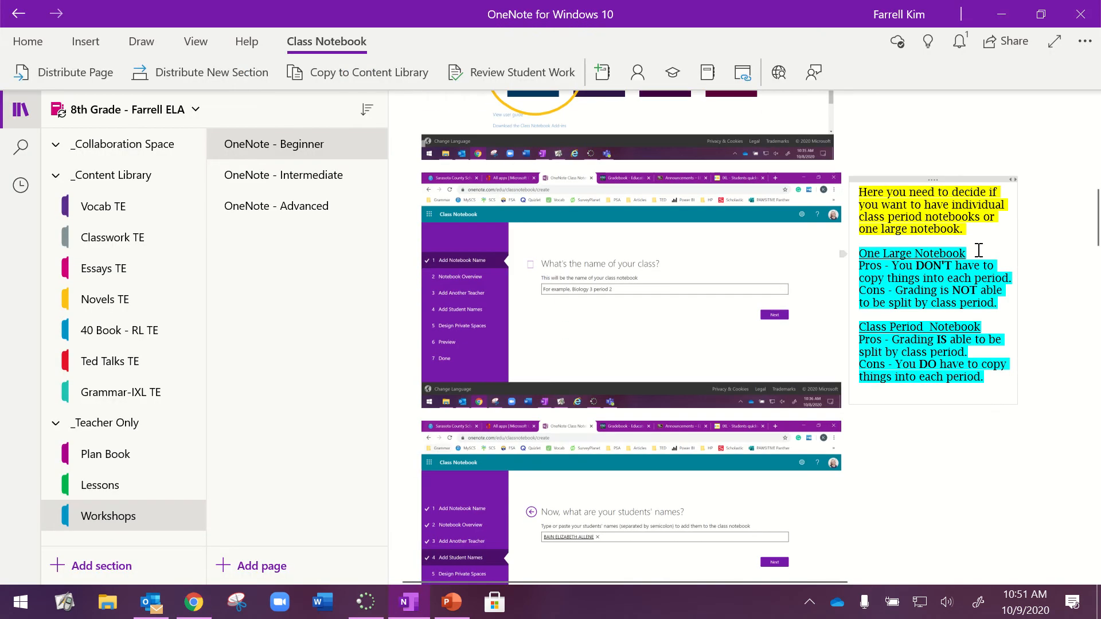
{"action": "scroll", "coordinate": [979, 250], "scroll_direction": "up", "scroll_amount": 5}
{"action": "scroll", "coordinate": [979, 251], "scroll_direction": "up", "scroll_amount": 1}
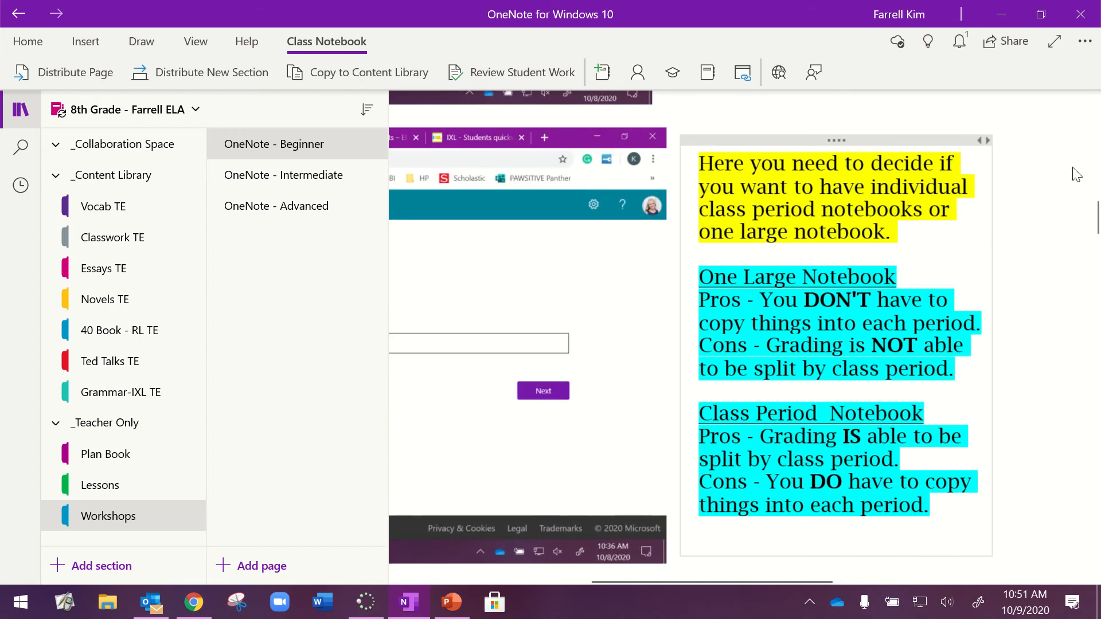
{"action": "scroll", "coordinate": [1057, 214], "scroll_direction": "right", "scroll_amount": 5}
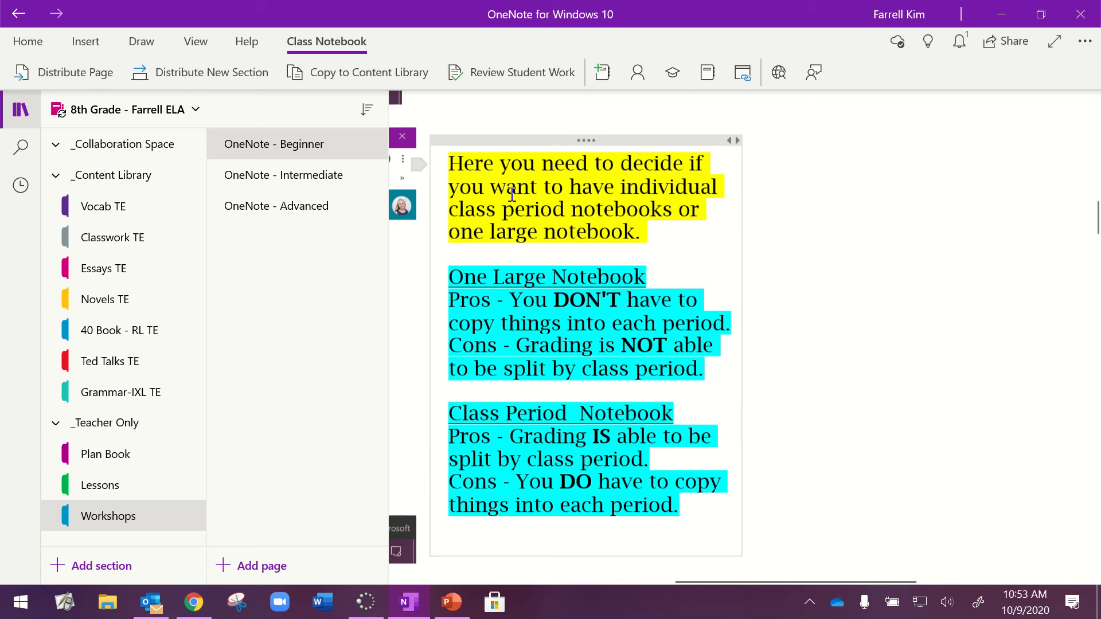
{"action": "left_click", "coordinate": [160, 110]}
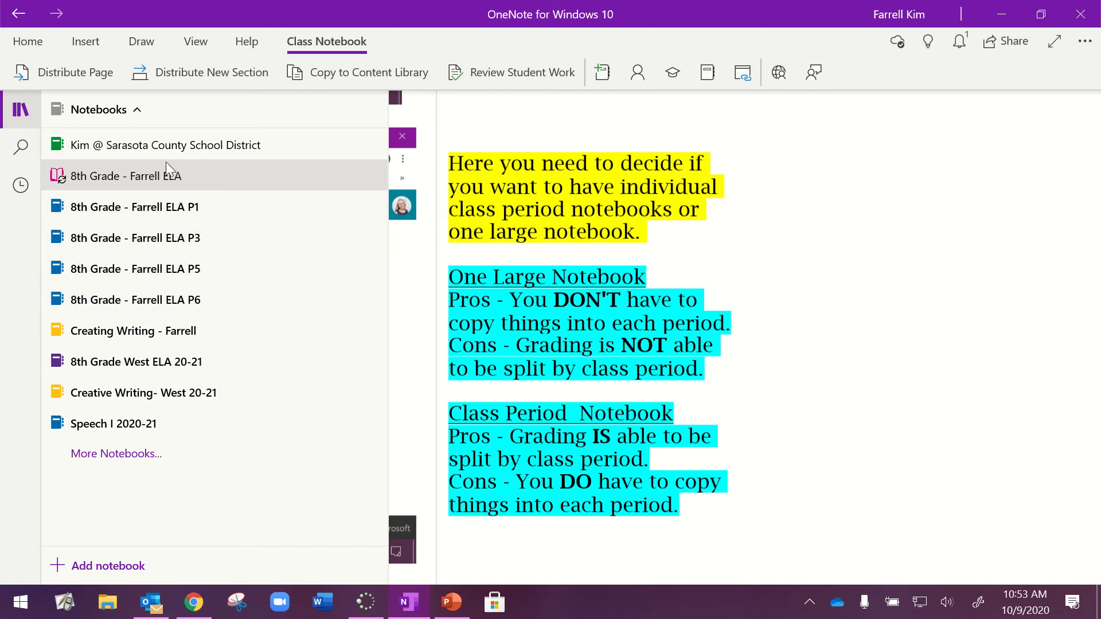
{"action": "left_click", "coordinate": [102, 109]}
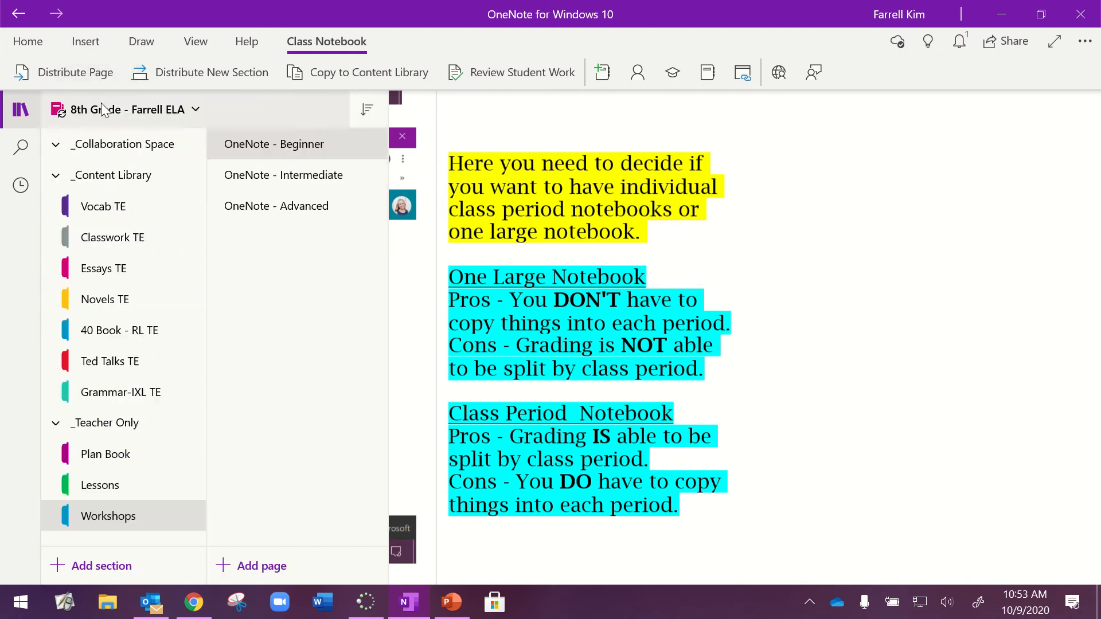
- Return to Chrome, accept the notebook name, review the section groups overview, and continue without adding another teacher
{"action": "left_click", "coordinate": [208, 604]}
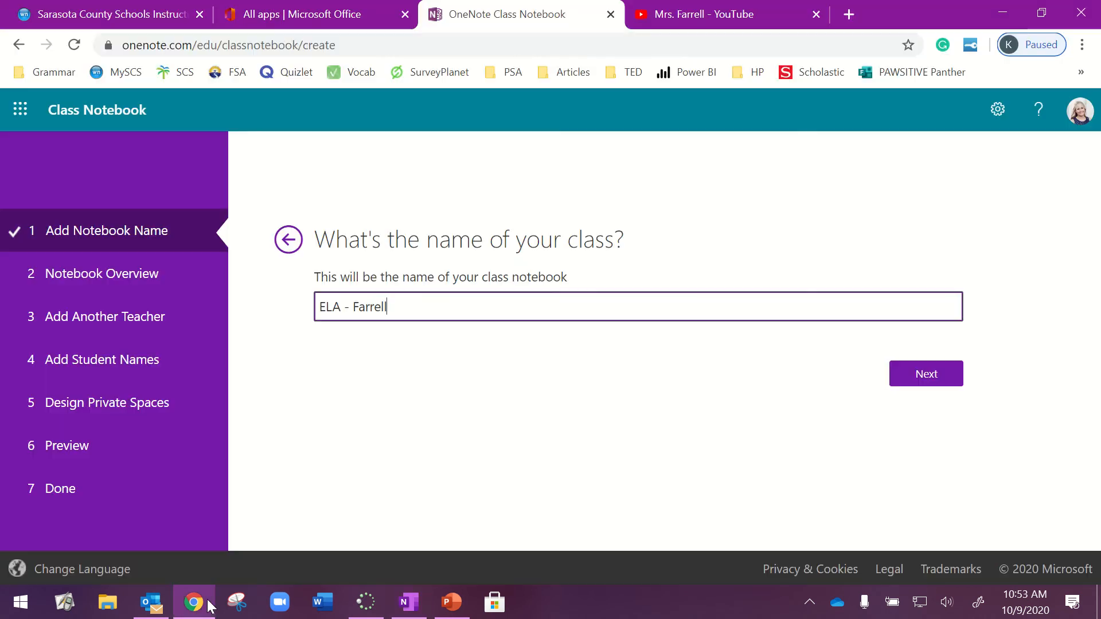
{"action": "left_click", "coordinate": [926, 380]}
{"action": "scroll", "coordinate": [923, 346], "scroll_direction": "down", "scroll_amount": 1}
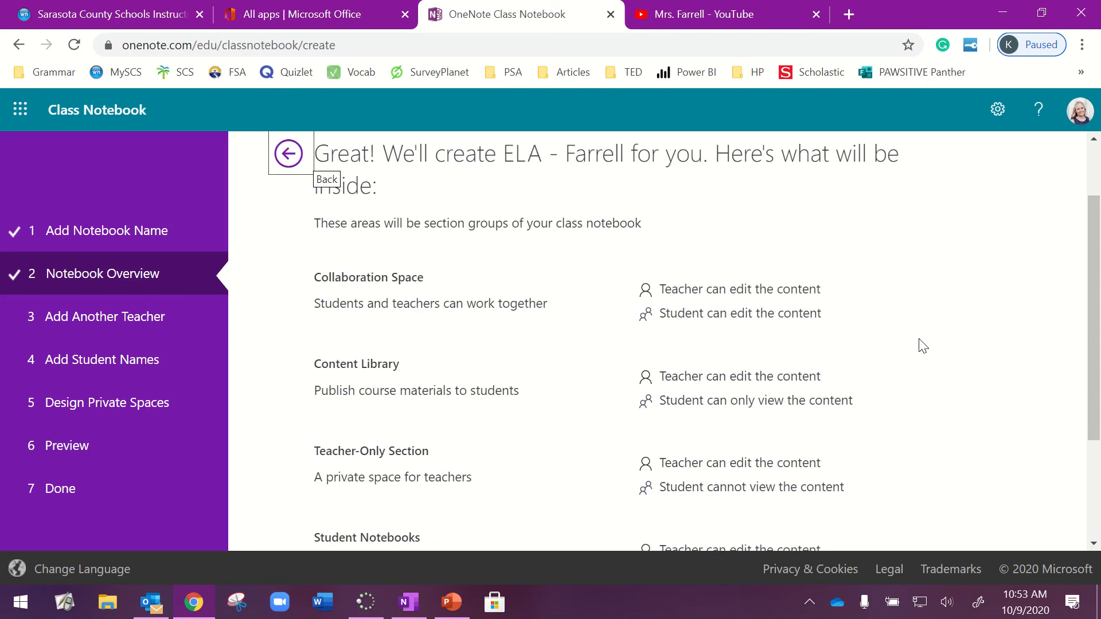
{"action": "scroll", "coordinate": [1099, 277], "scroll_direction": "down", "scroll_amount": 1}
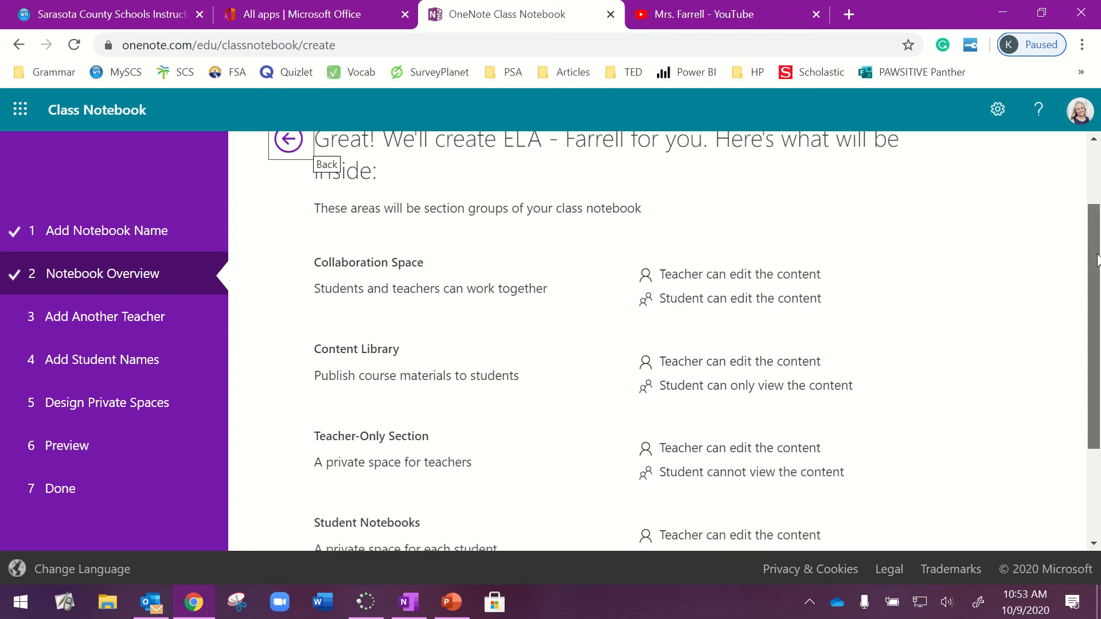
{"action": "scroll", "coordinate": [1099, 277], "scroll_direction": "down", "scroll_amount": 1}
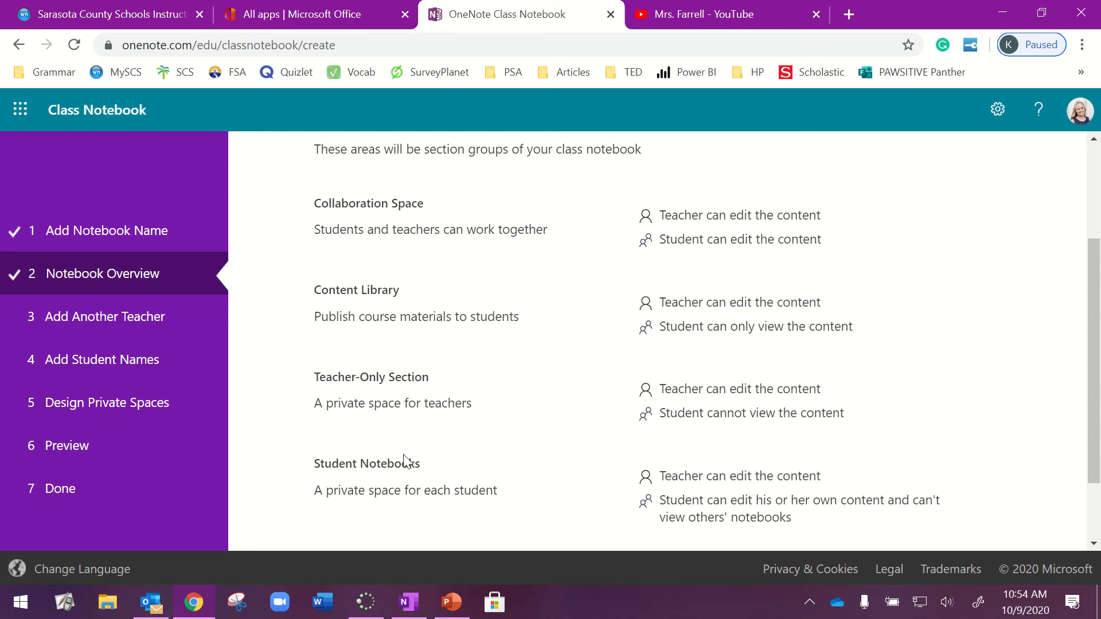
{"action": "scroll", "coordinate": [541, 433], "scroll_direction": "down", "scroll_amount": 3}
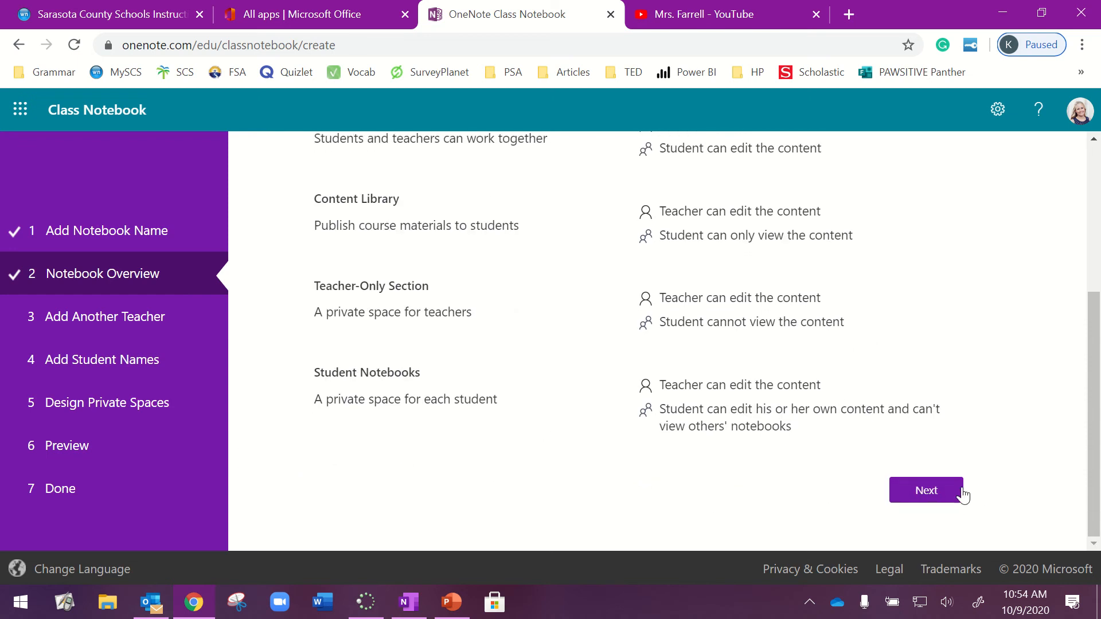
{"action": "left_click", "coordinate": [927, 494]}
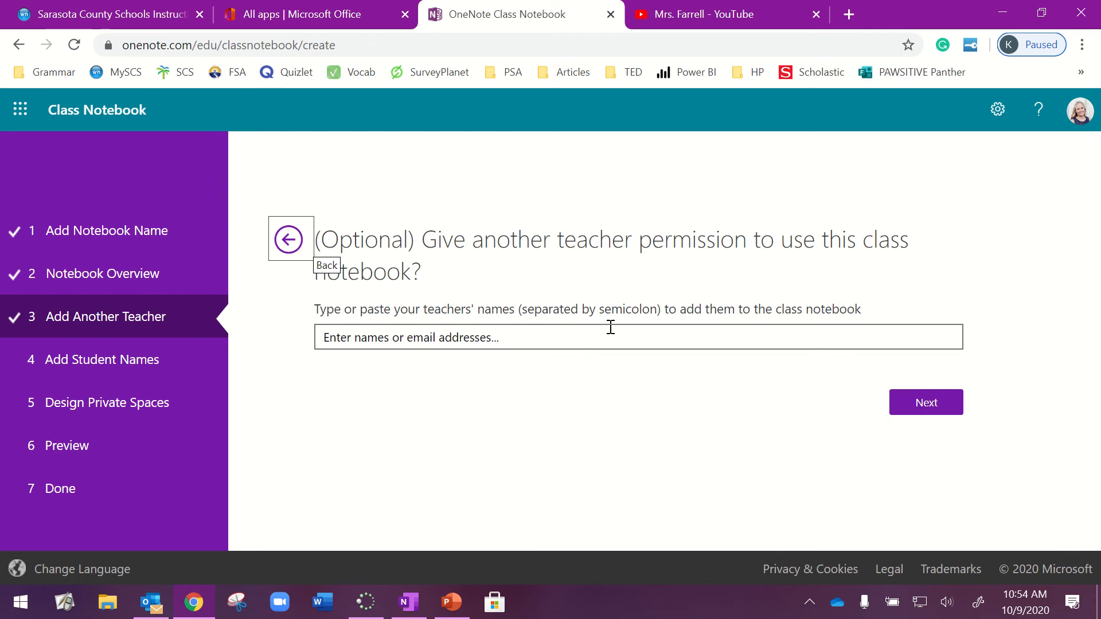
{"action": "left_click", "coordinate": [929, 409]}
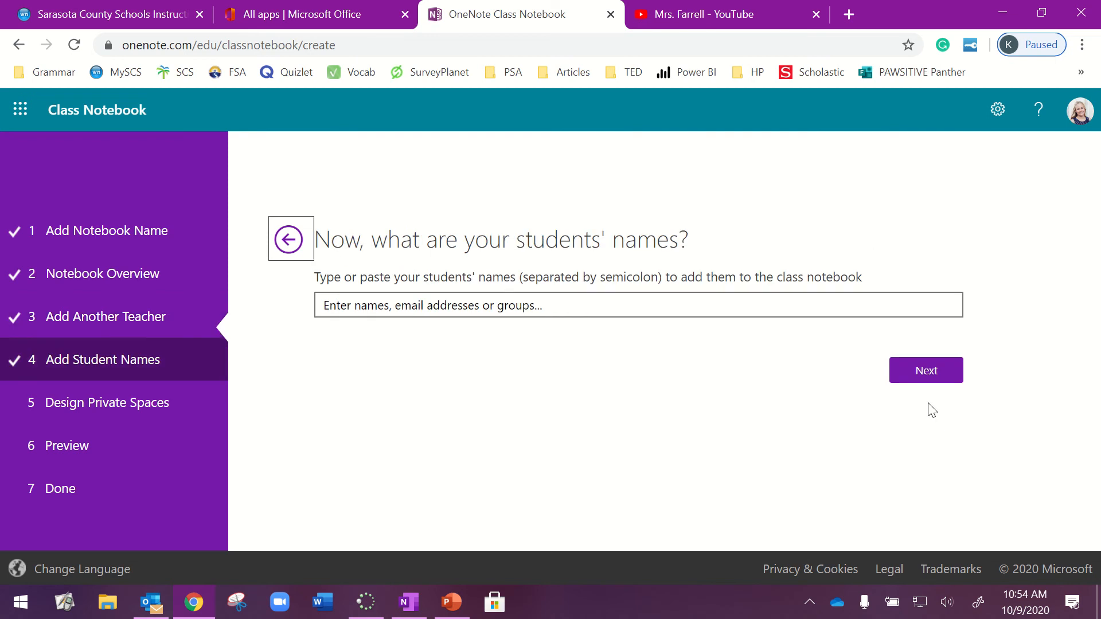
{"action": "left_click", "coordinate": [823, 310]}
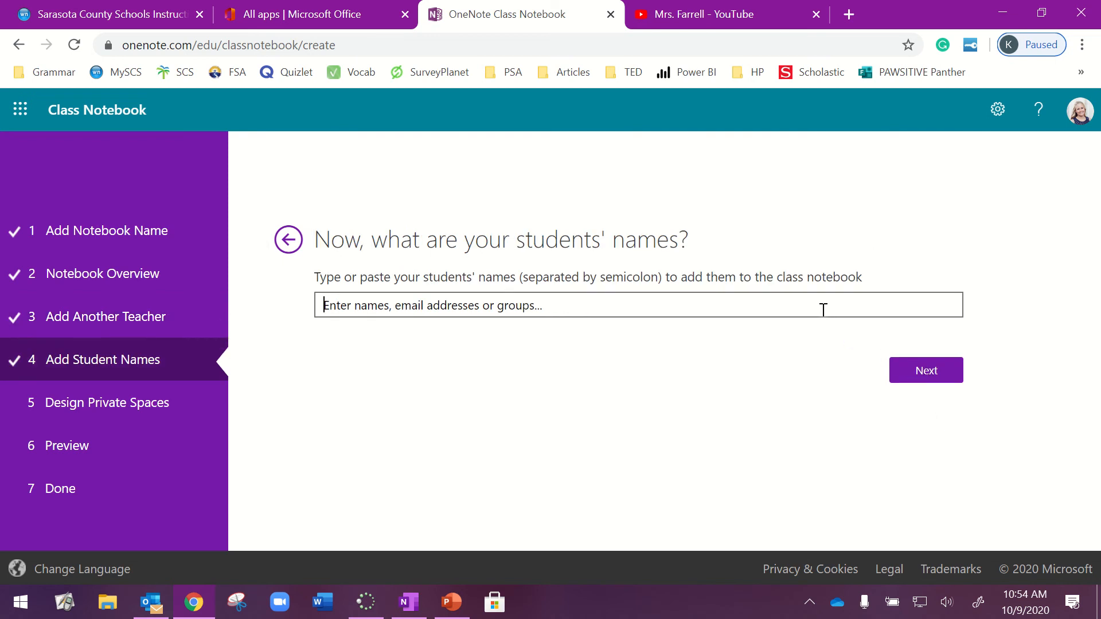
{"action": "type", "text": "bain"}
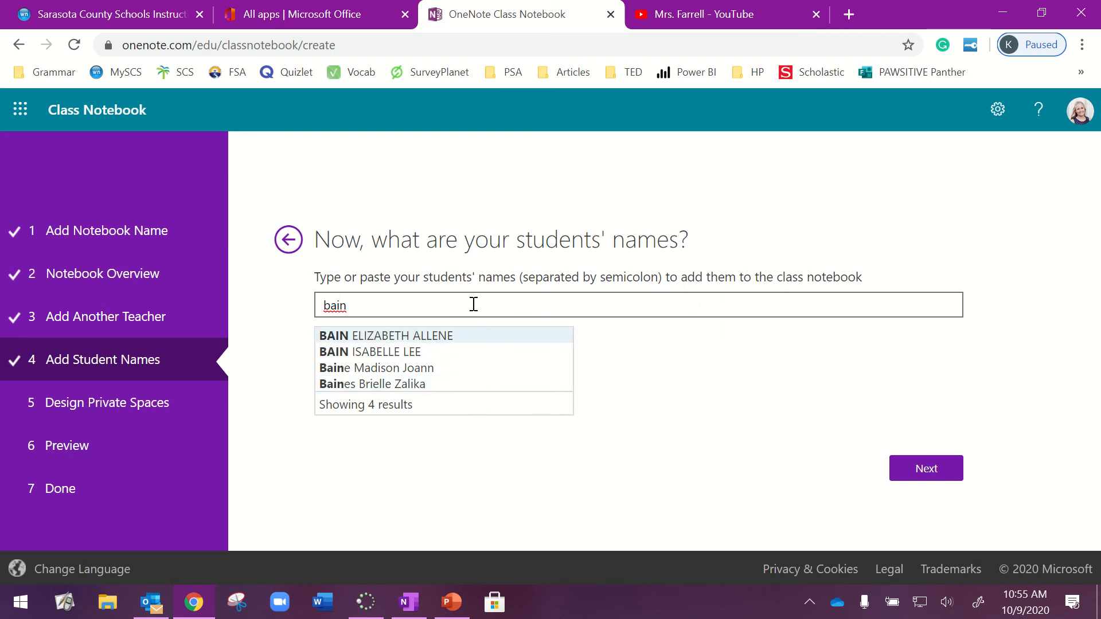
{"action": "key", "text": "BackSpace"}
{"action": "key", "text": "BackSpace"}
{"action": "key", "text": "BackSpace"}
{"action": "key", "text": "BackSpace"}
- Add two students to the class notebook by searching their surnames, and remove both from the list again
{"action": "type", "text": "smith"}
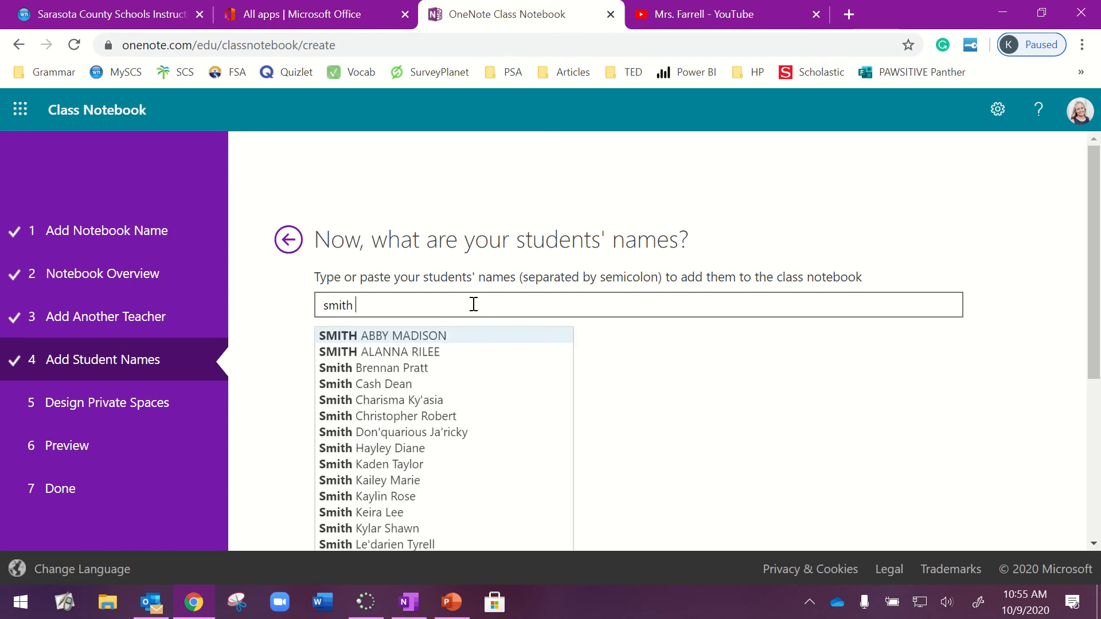
{"action": "type", "text": " c"}
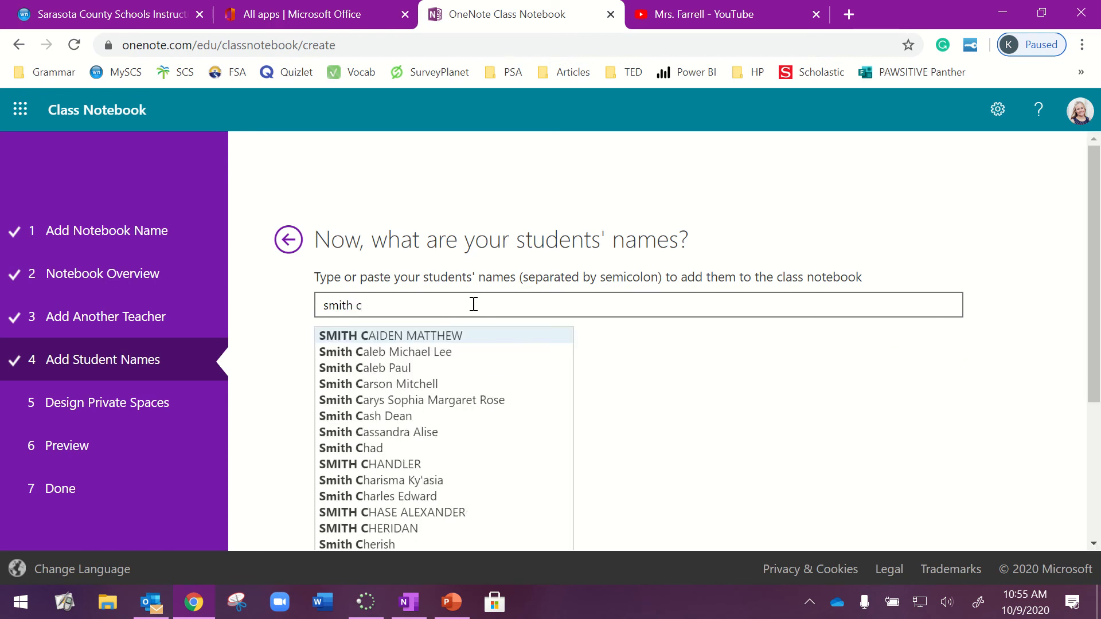
{"action": "type", "text": "o"}
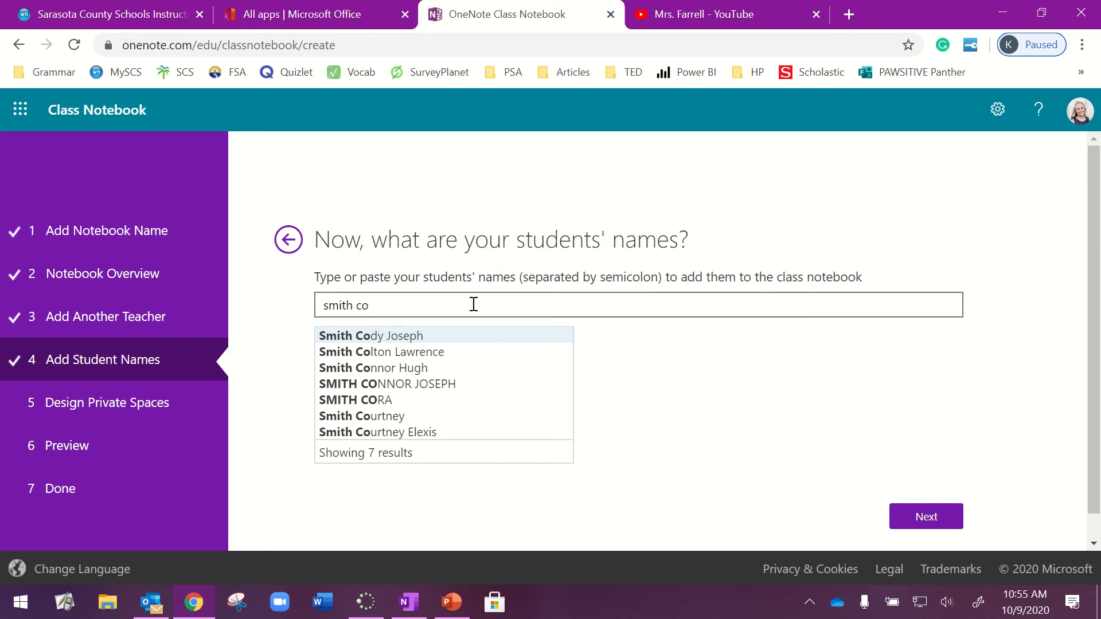
{"action": "type", "text": "n"}
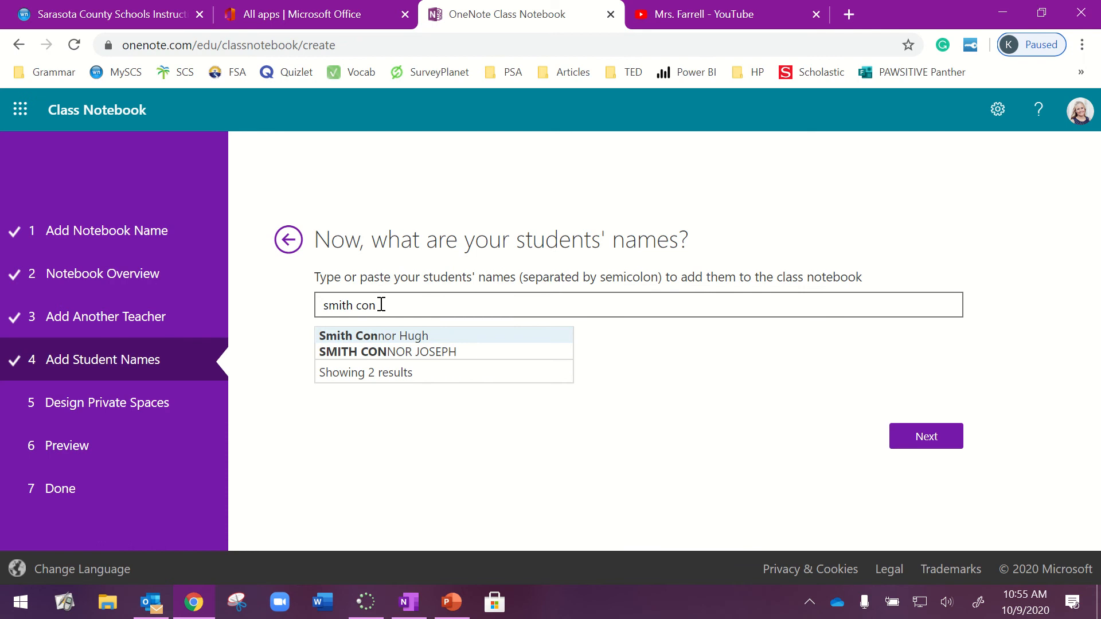
{"action": "left_click", "coordinate": [380, 351]}
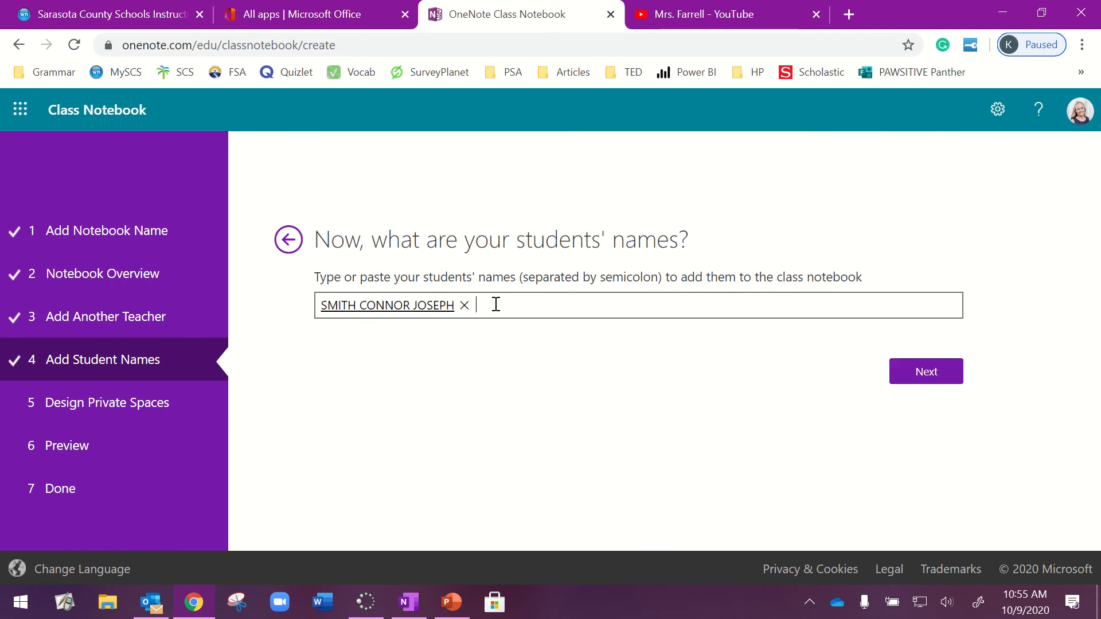
{"action": "type", "text": "bain"}
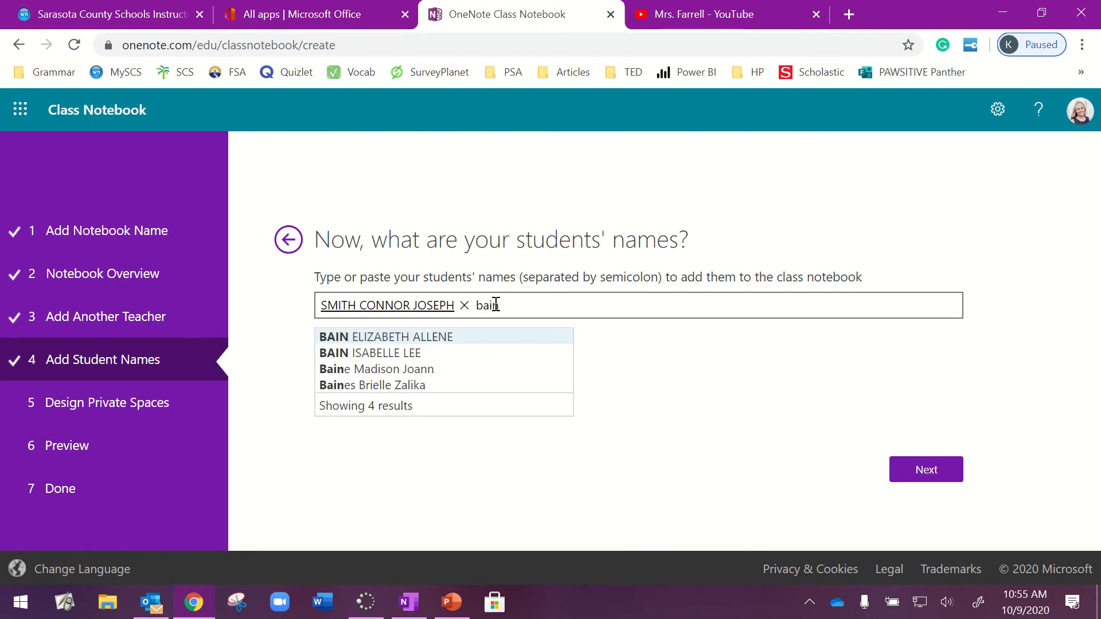
{"action": "left_click", "coordinate": [462, 339]}
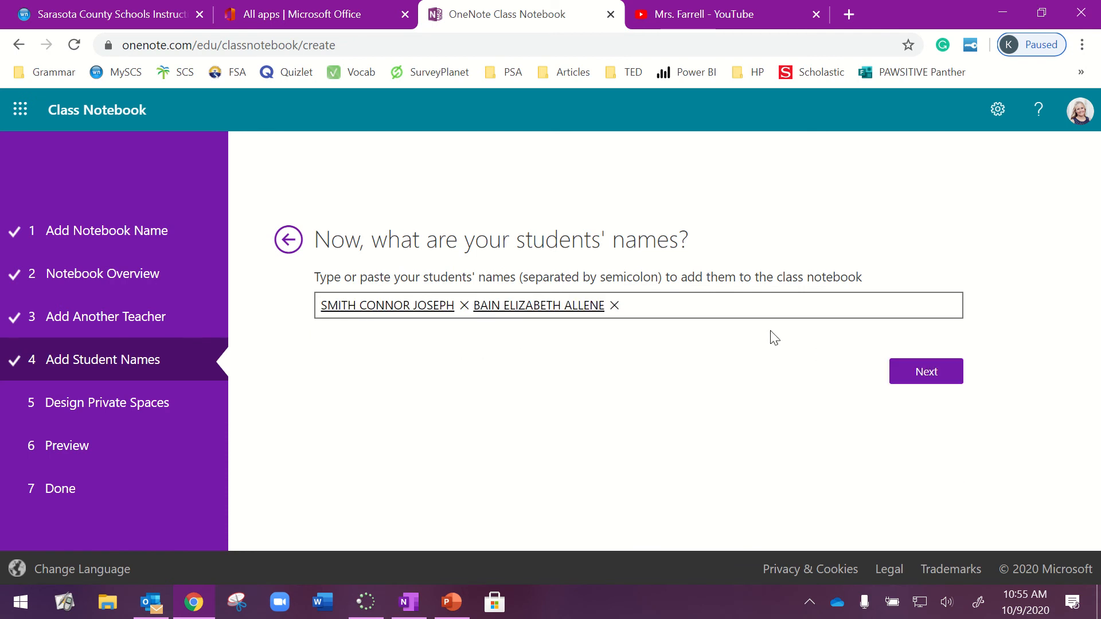
{"action": "left_click", "coordinate": [619, 306]}
{"action": "left_click", "coordinate": [464, 306]}
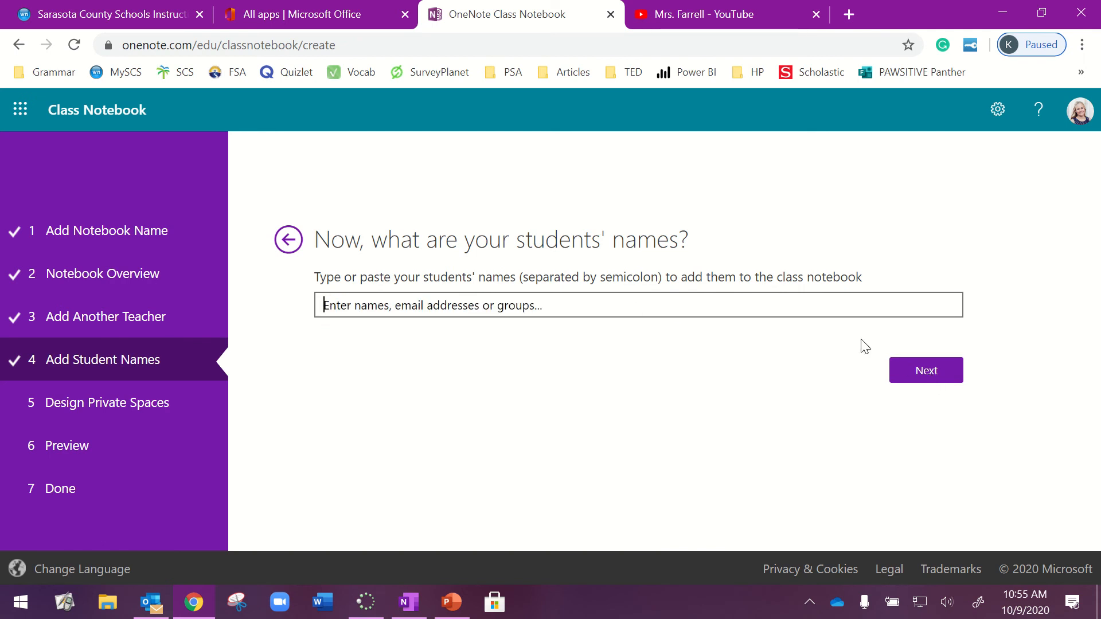
- Continue to the design of the students' private spaces without adding any student names
{"action": "left_click", "coordinate": [917, 376]}
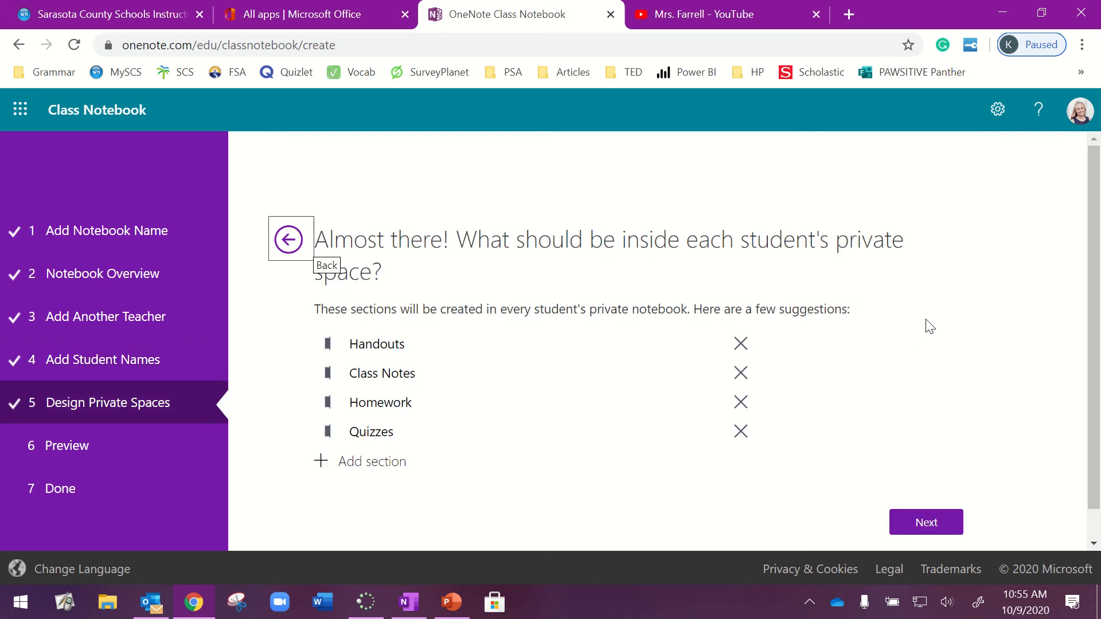
{"action": "scroll", "coordinate": [931, 327], "scroll_direction": "down", "scroll_amount": 1}
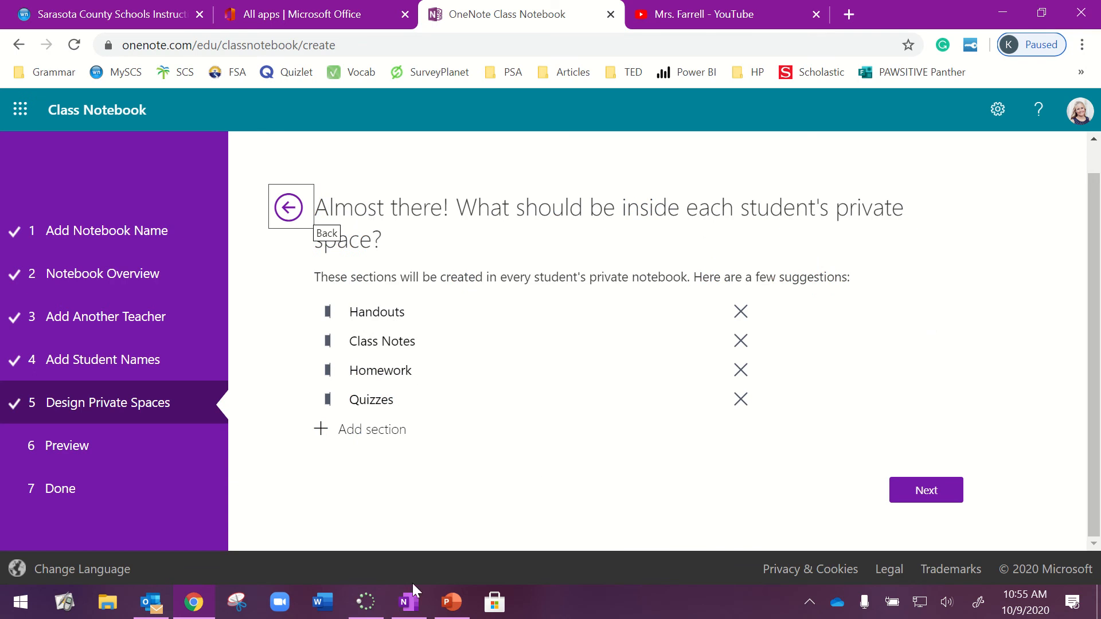
- Switch to OneNote and open the existing 8th Grade ELA P1 class notebook
{"action": "left_click", "coordinate": [420, 613]}
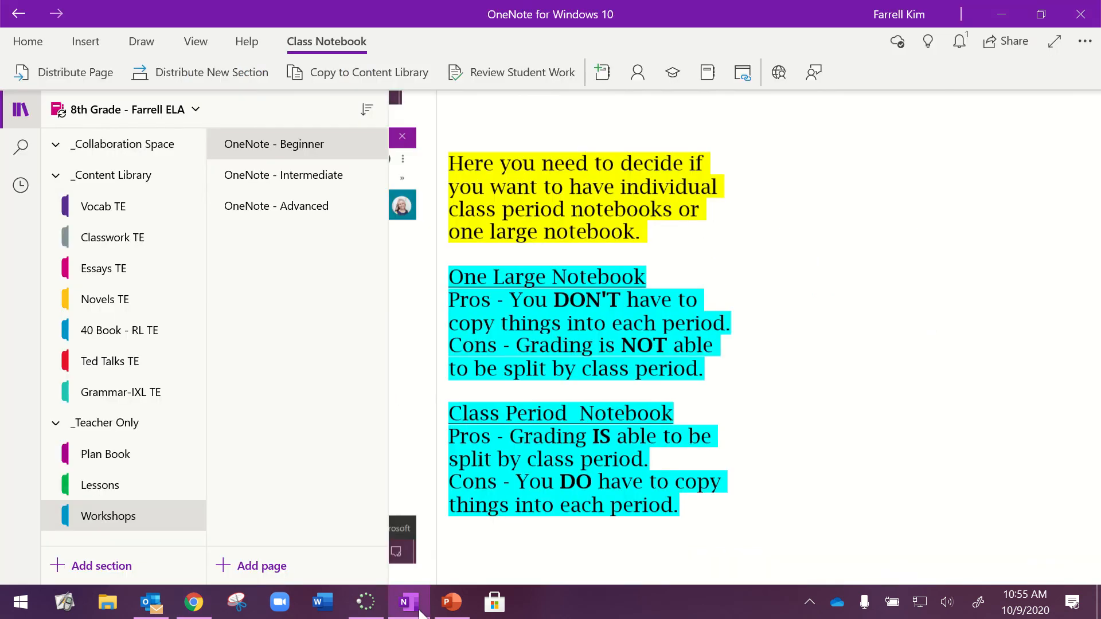
{"action": "left_click", "coordinate": [172, 118]}
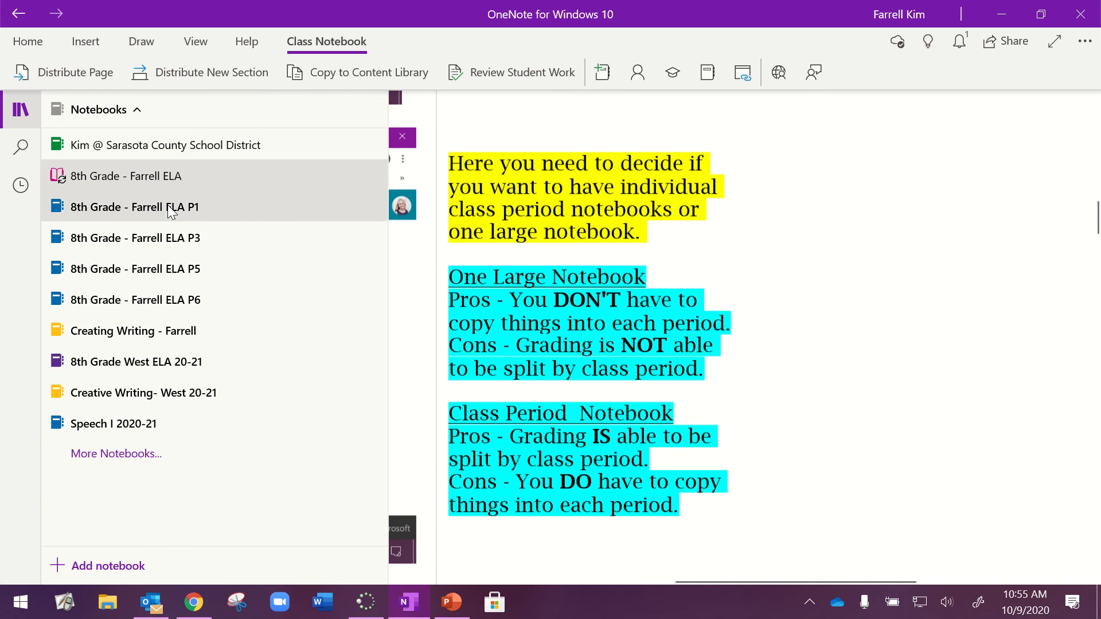
{"action": "left_click", "coordinate": [168, 205]}
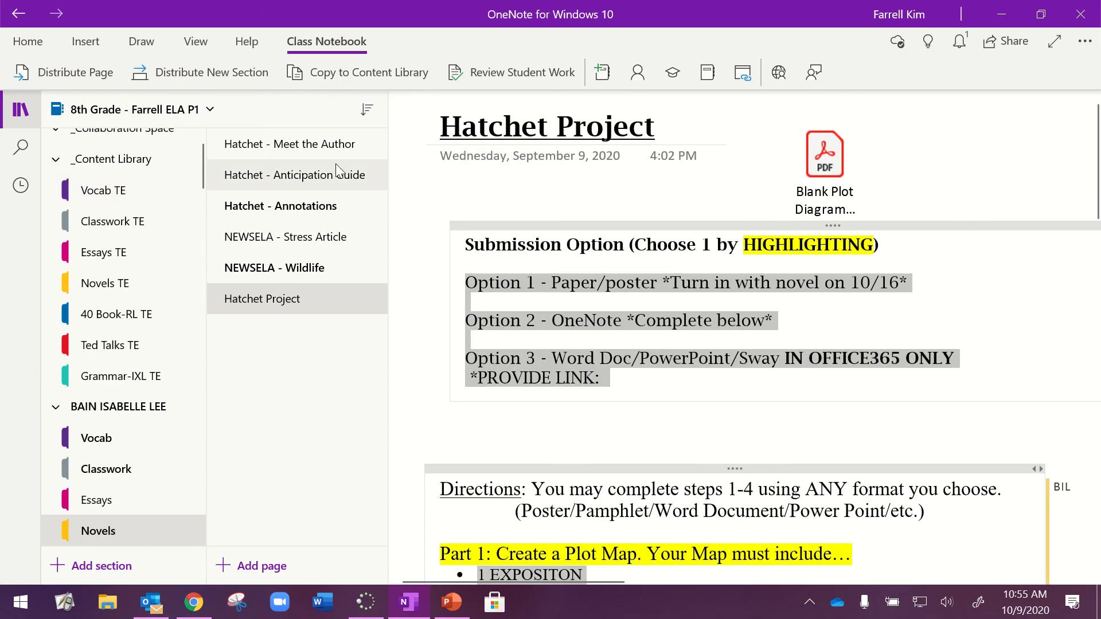
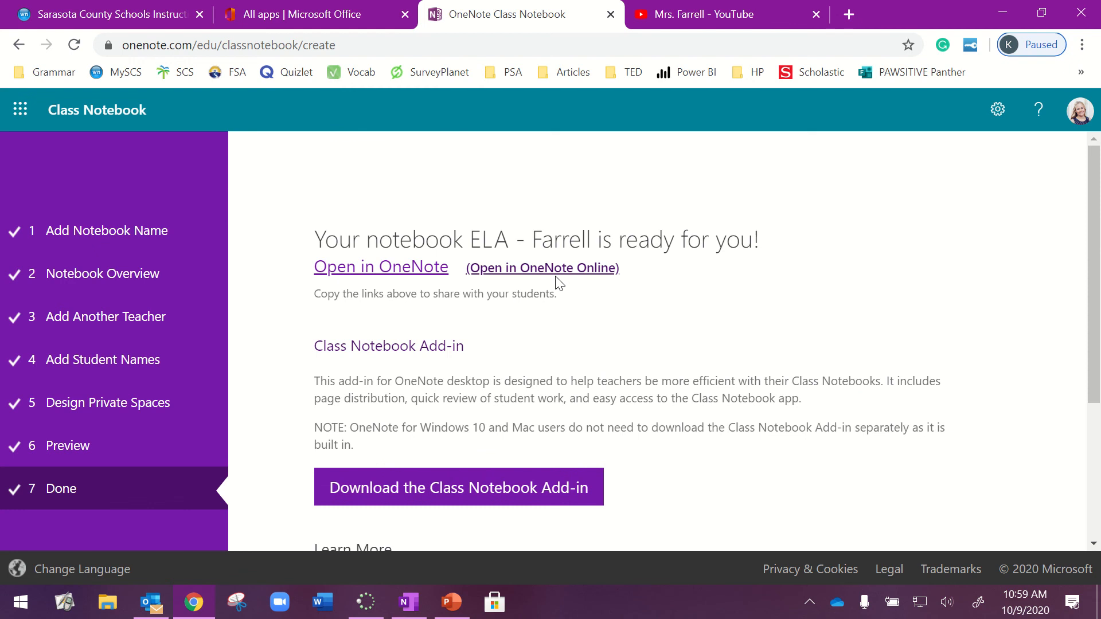
- Open the newly created ELA class notebook in OneNote Online and show its welcome page
{"action": "left_click", "coordinate": [554, 276]}
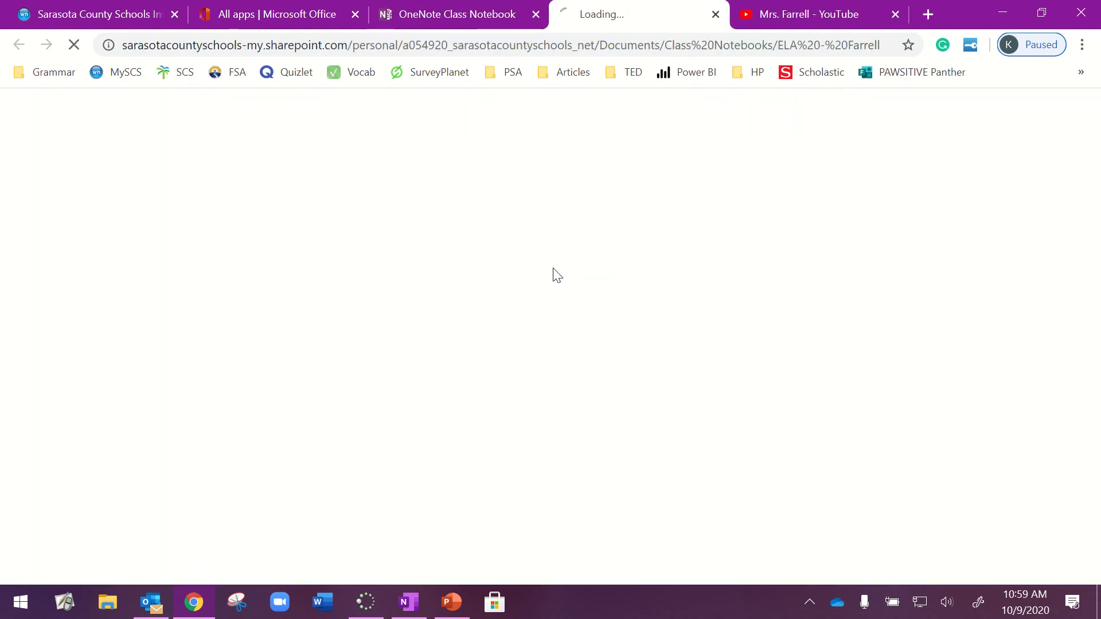
{"action": "mouse_move", "coordinate": [476, 7]}
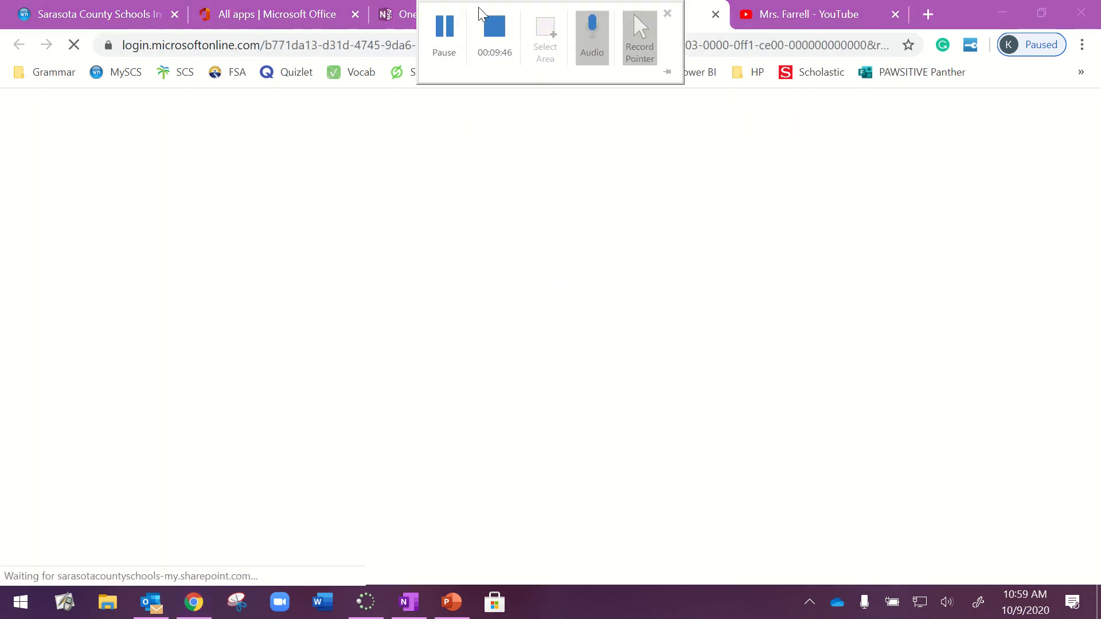
{"action": "left_click", "coordinate": [388, 27]}
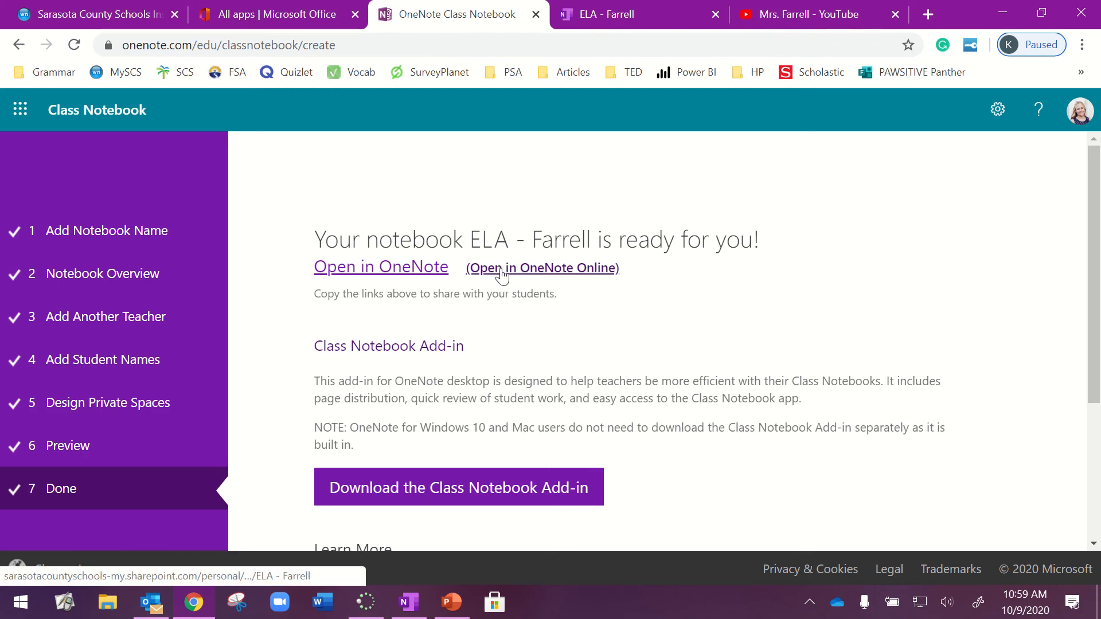
{"action": "left_click", "coordinate": [642, 21]}
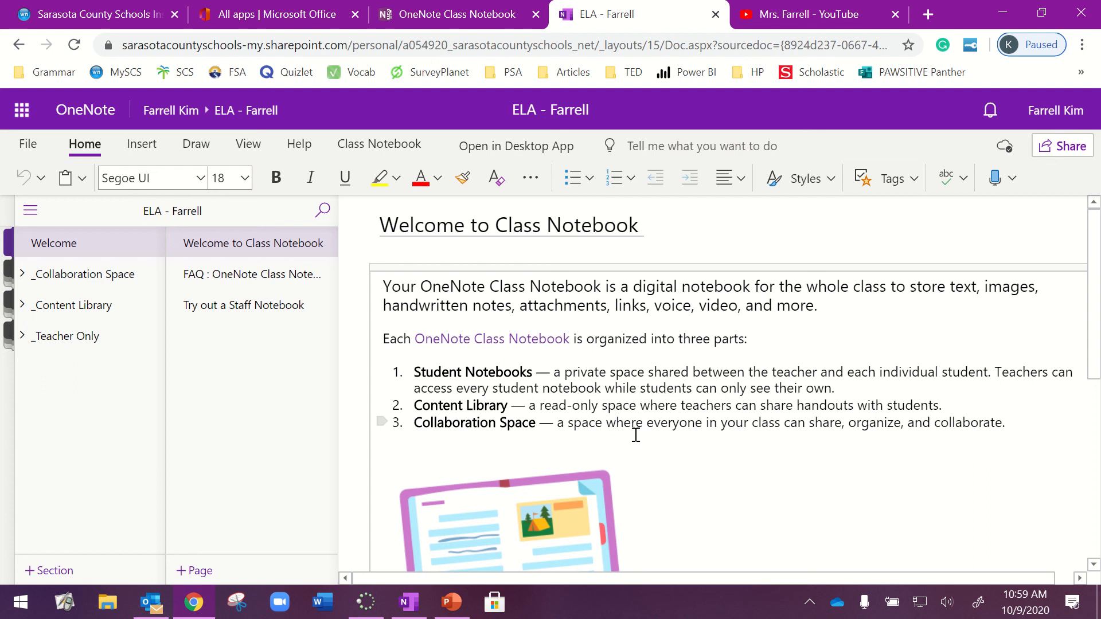
- In the Microsoft Store, view OneNote for Windows 10 from the Sarasota County School District collection with its pinning options, and close the Store
{"action": "left_click", "coordinate": [494, 605]}
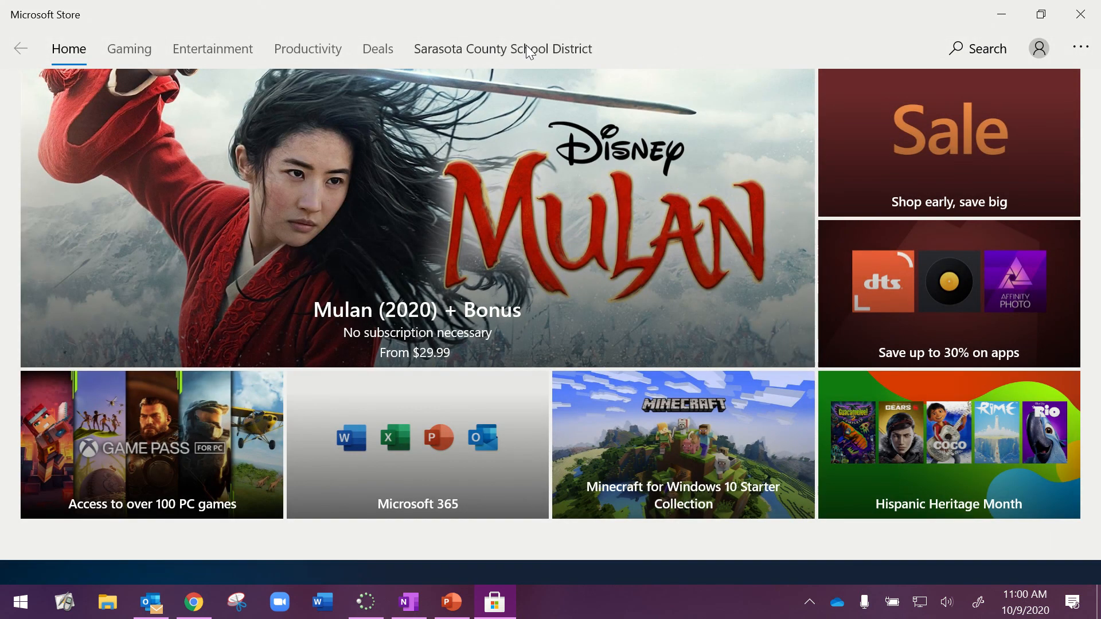
{"action": "left_click", "coordinate": [526, 51]}
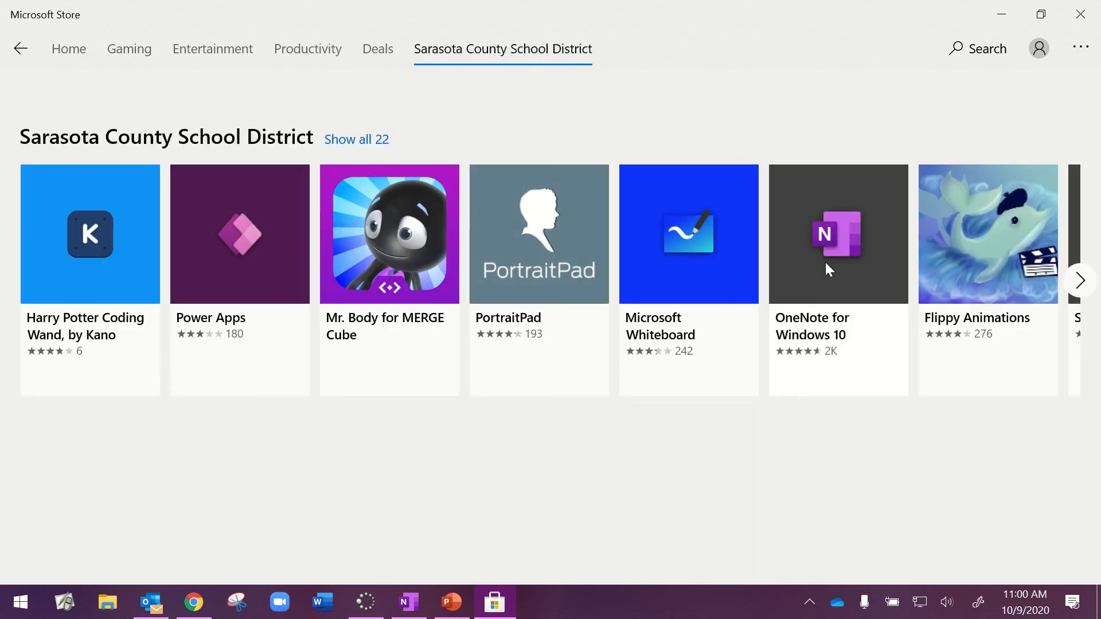
{"action": "left_click", "coordinate": [832, 233]}
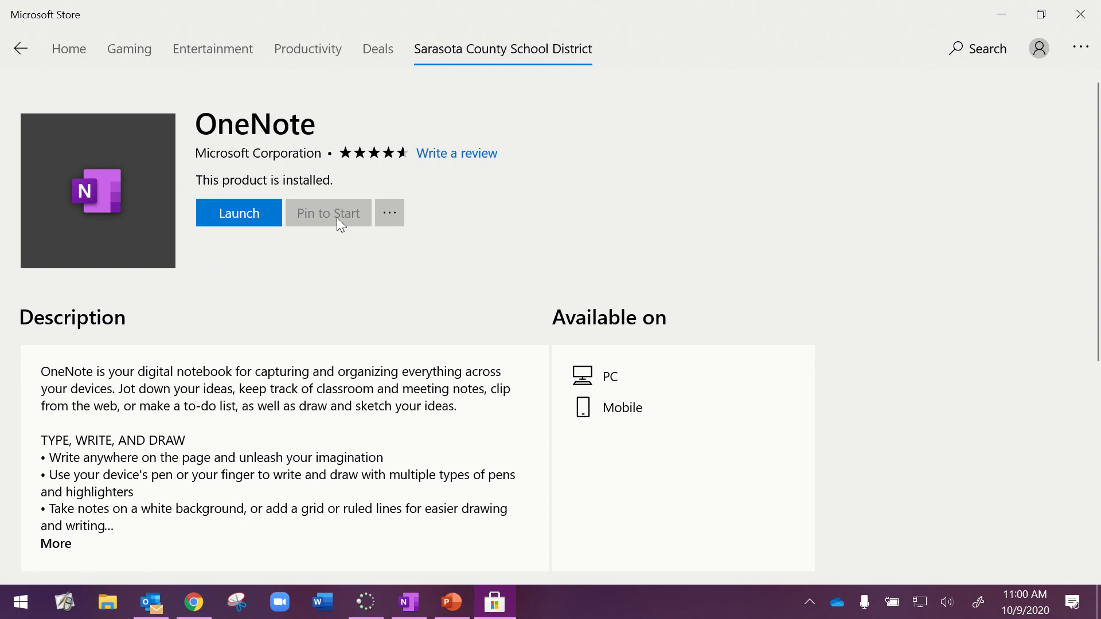
{"action": "left_click", "coordinate": [400, 215]}
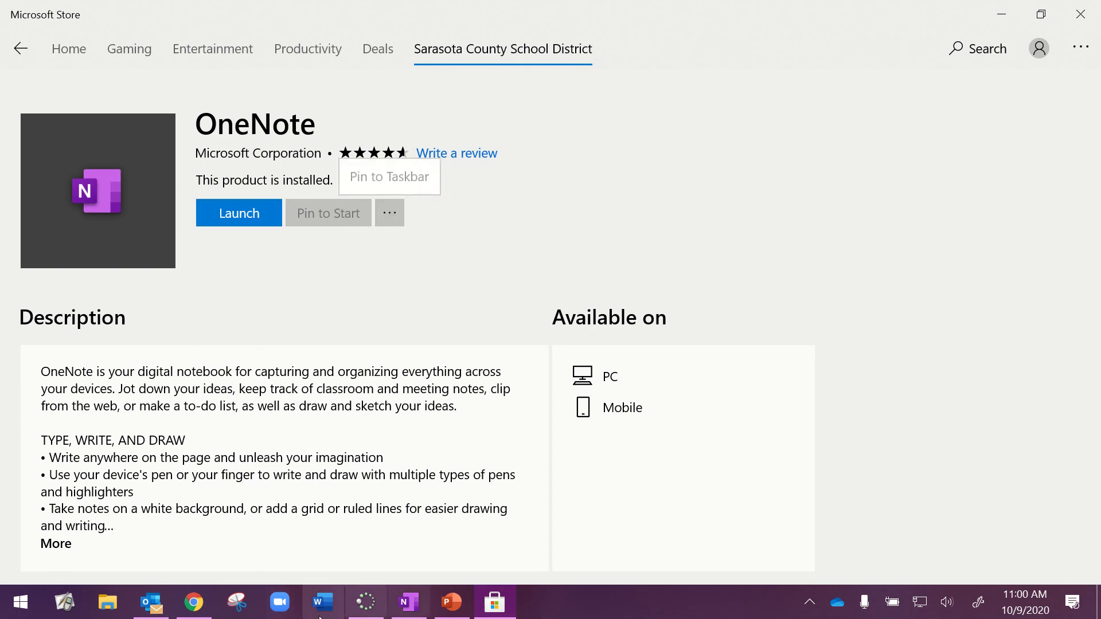
{"action": "mouse_move", "coordinate": [418, 607]}
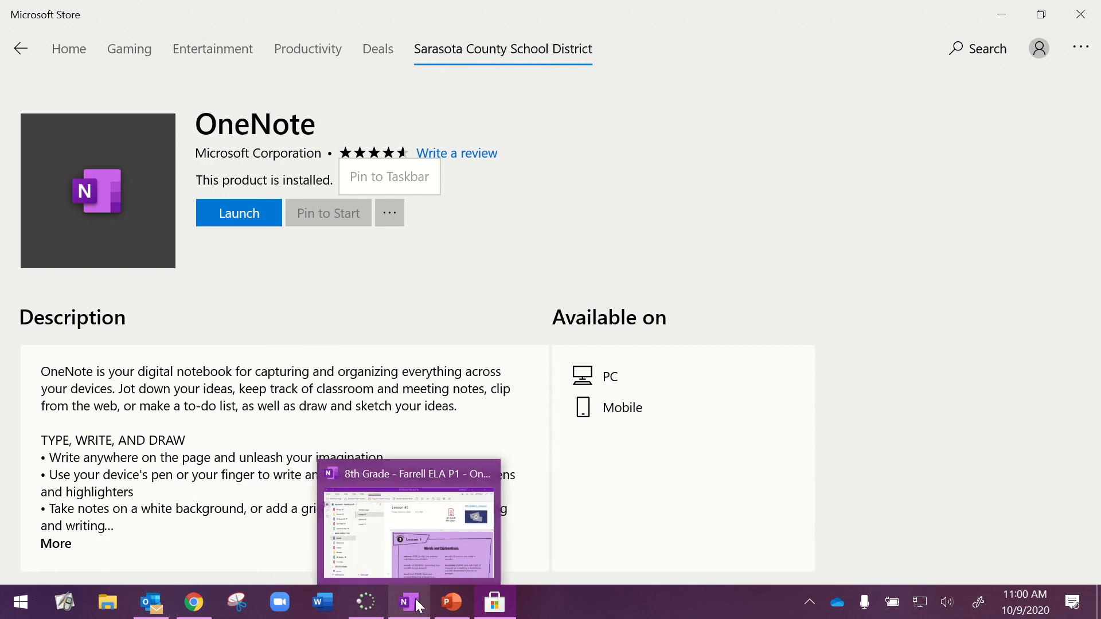
{"action": "left_click", "coordinate": [1074, 8]}
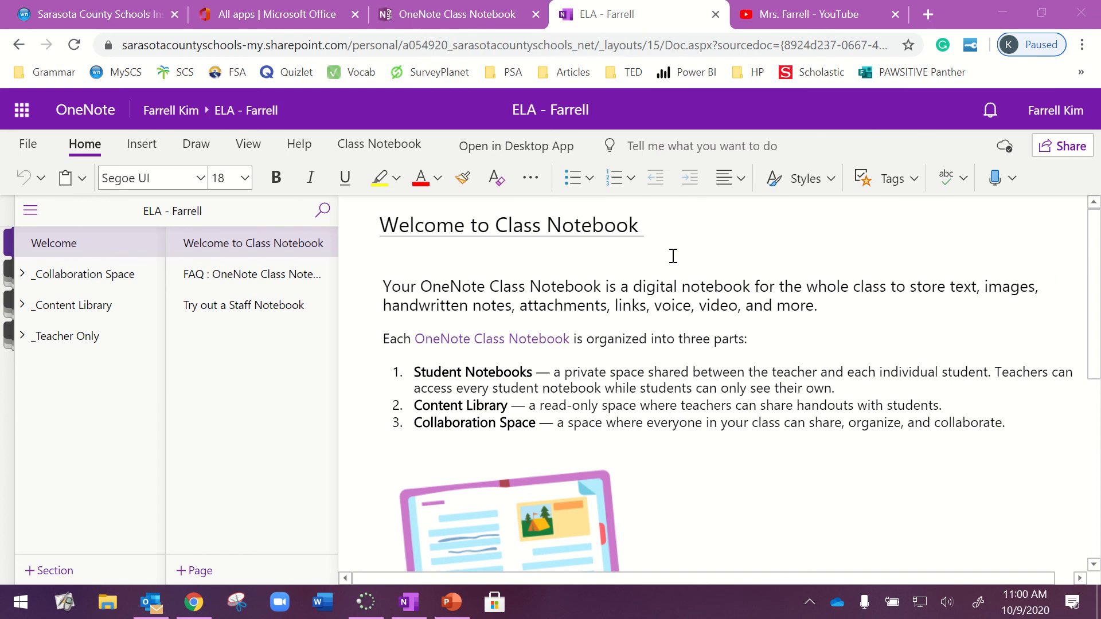
- Close the browser pages of the new ELA notebook and the OneNote Class Notebook wizard
{"action": "left_click", "coordinate": [780, 384]}
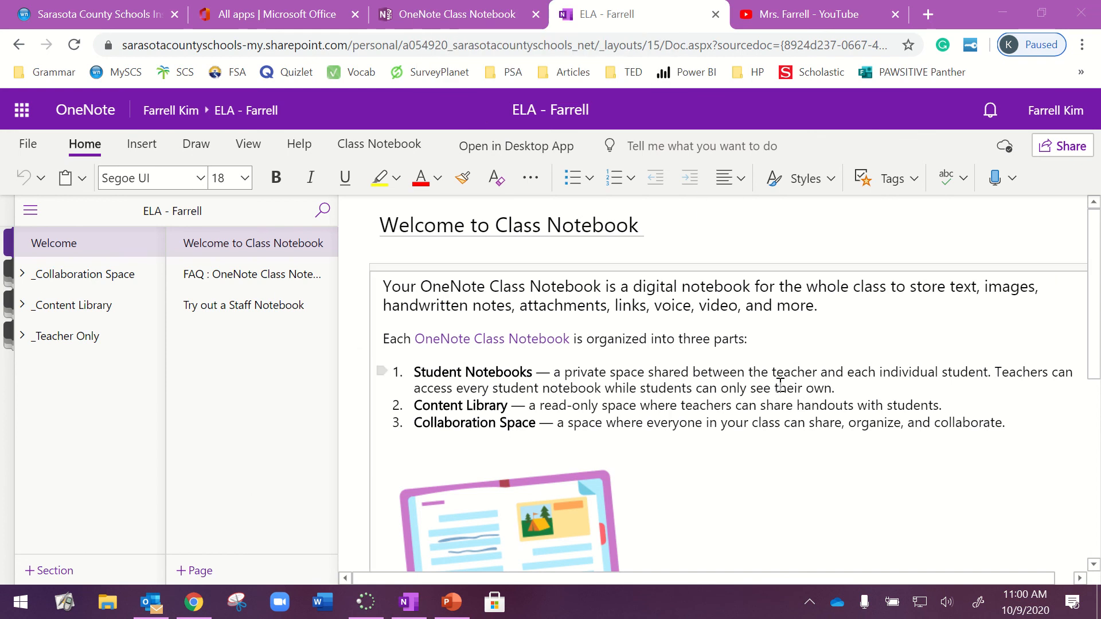
{"action": "left_click", "coordinate": [715, 17]}
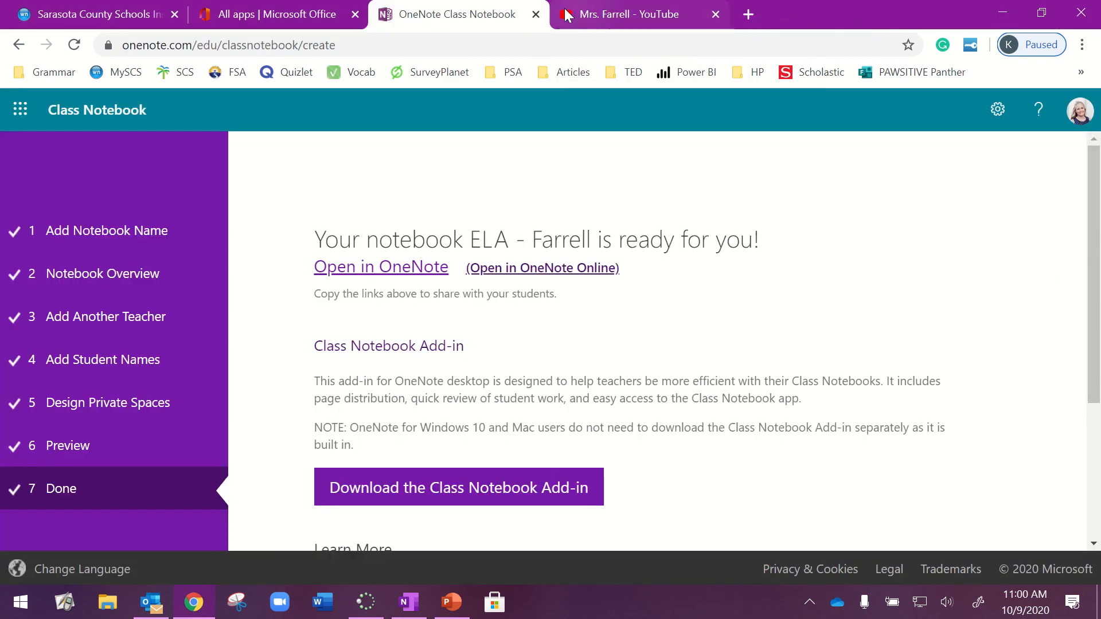
{"action": "left_click", "coordinate": [536, 14]}
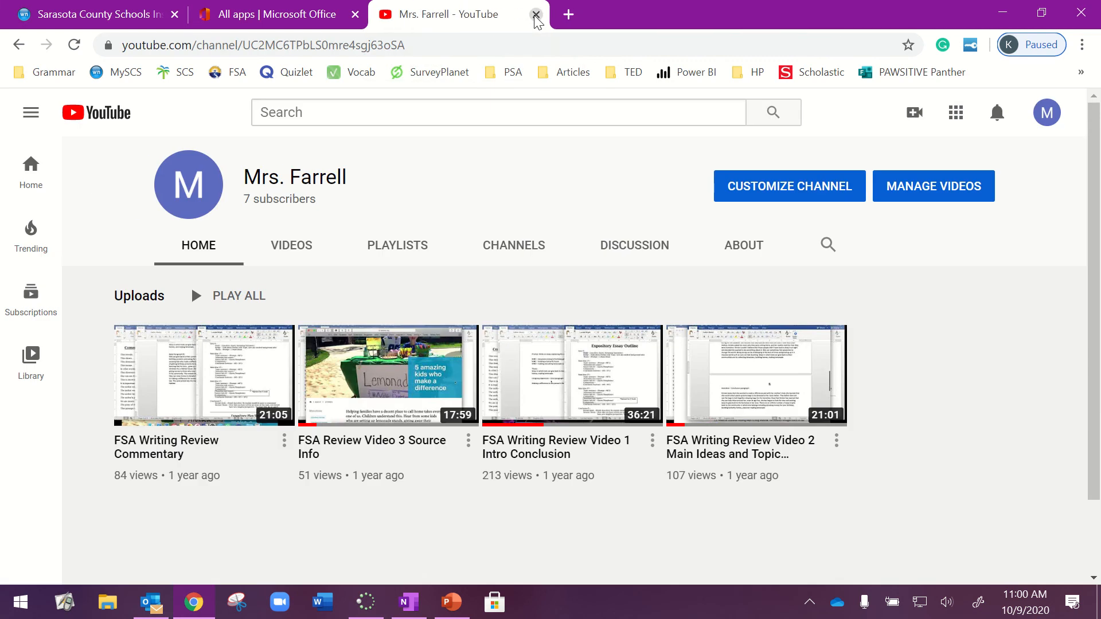
- Switch to OneNote for Windows 10 and open the main 8th Grade ELA notebook
{"action": "left_click", "coordinate": [409, 602]}
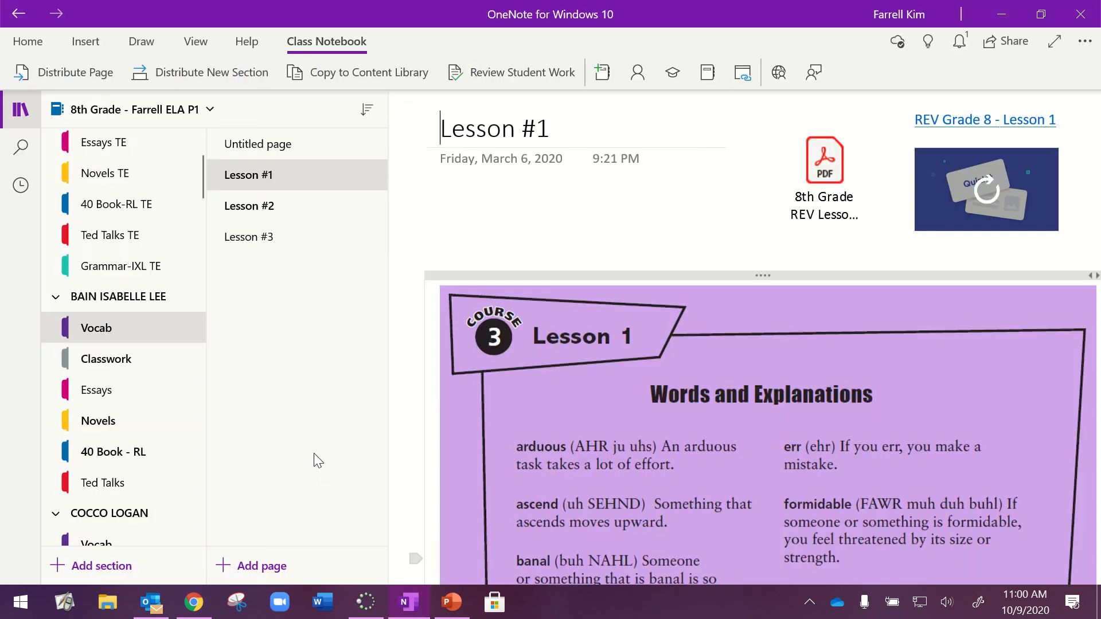
{"action": "left_click", "coordinate": [132, 110]}
{"action": "left_click", "coordinate": [138, 178]}
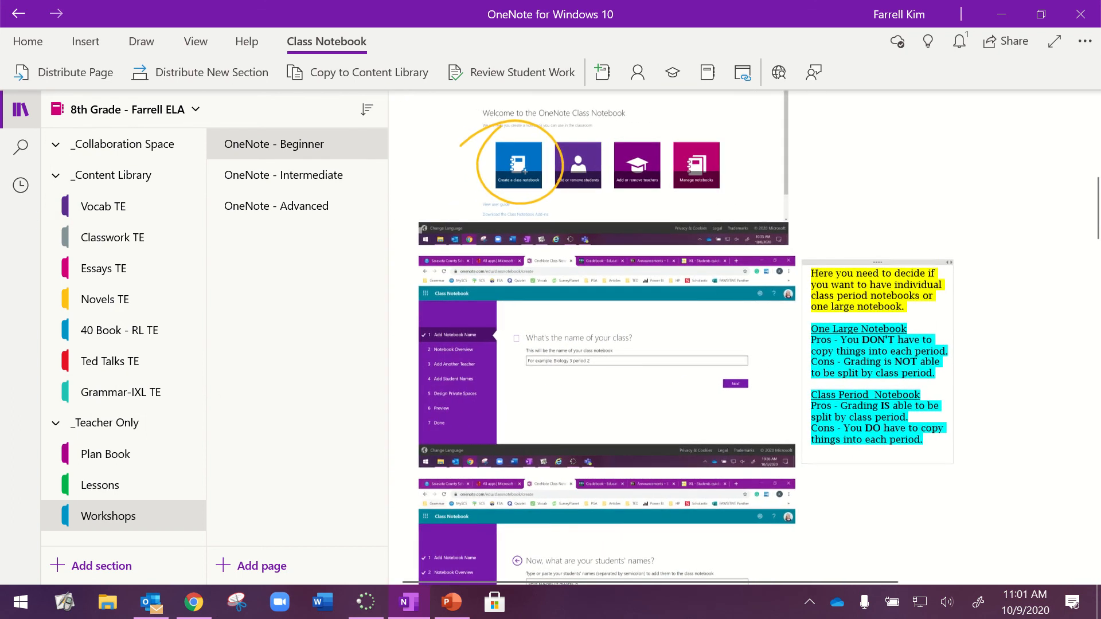
- Review the OneNote - Beginner workshop page from naming the notebook down to the Content Library, Teacher Only and Student Notebook explanations
{"action": "scroll", "coordinate": [674, 288], "scroll_direction": "down", "scroll_amount": 3}
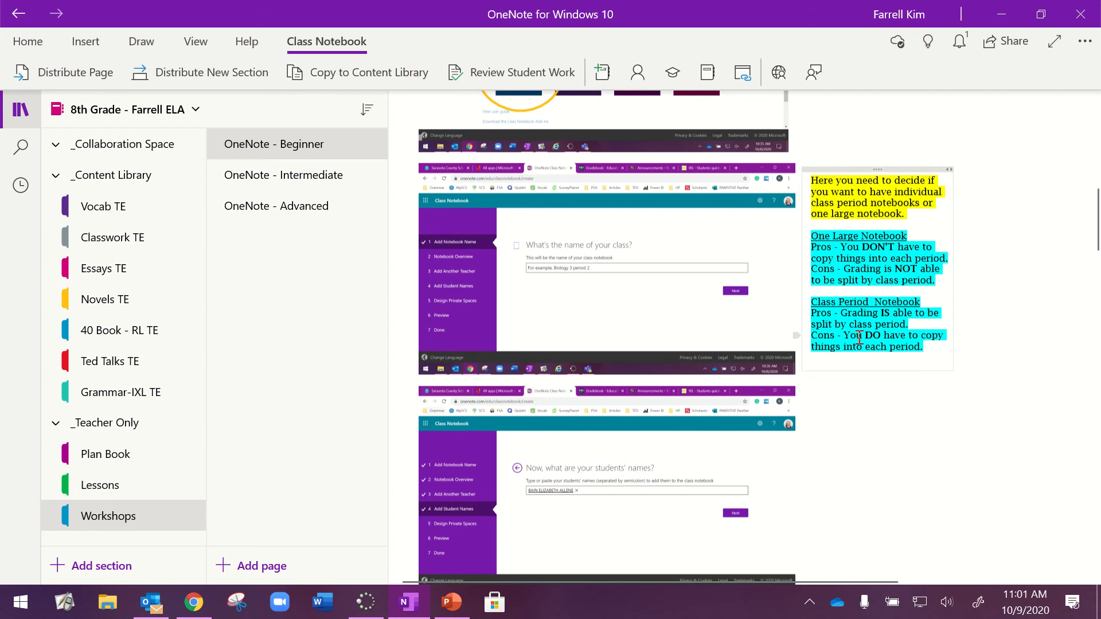
{"action": "scroll", "coordinate": [786, 222], "scroll_direction": "down", "scroll_amount": 3}
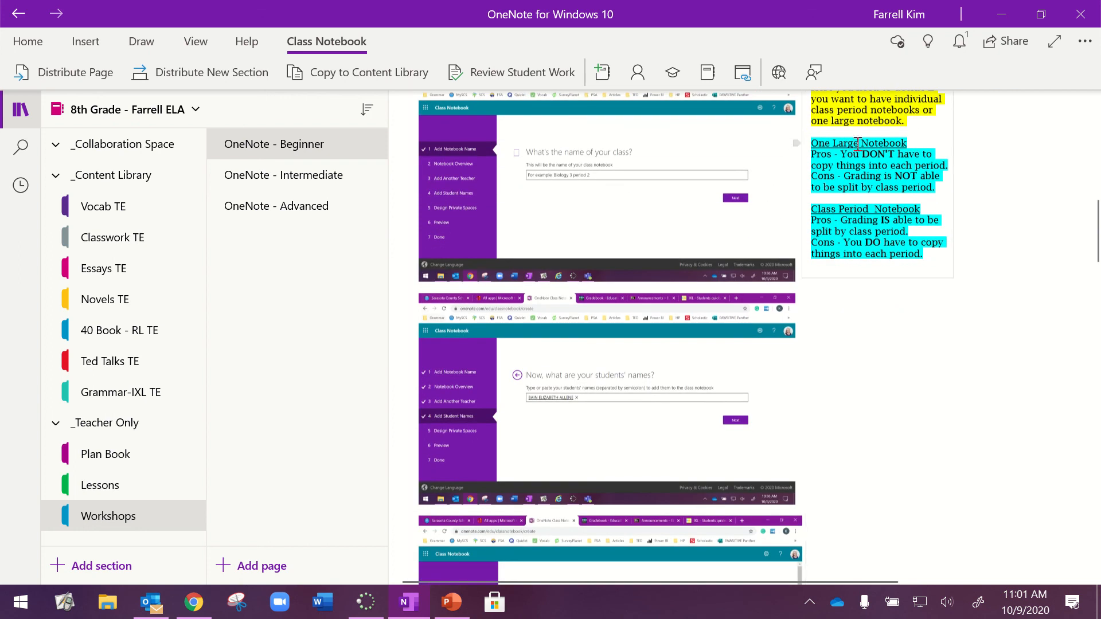
{"action": "scroll", "coordinate": [861, 226], "scroll_direction": "down", "scroll_amount": 10}
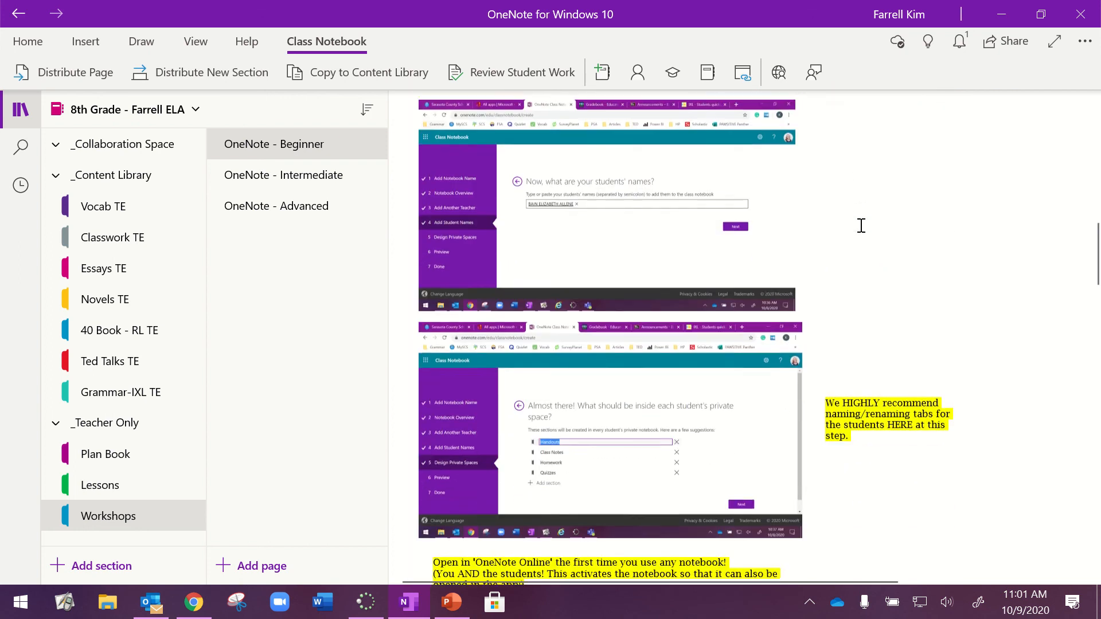
{"action": "scroll", "coordinate": [862, 225], "scroll_direction": "down", "scroll_amount": 20}
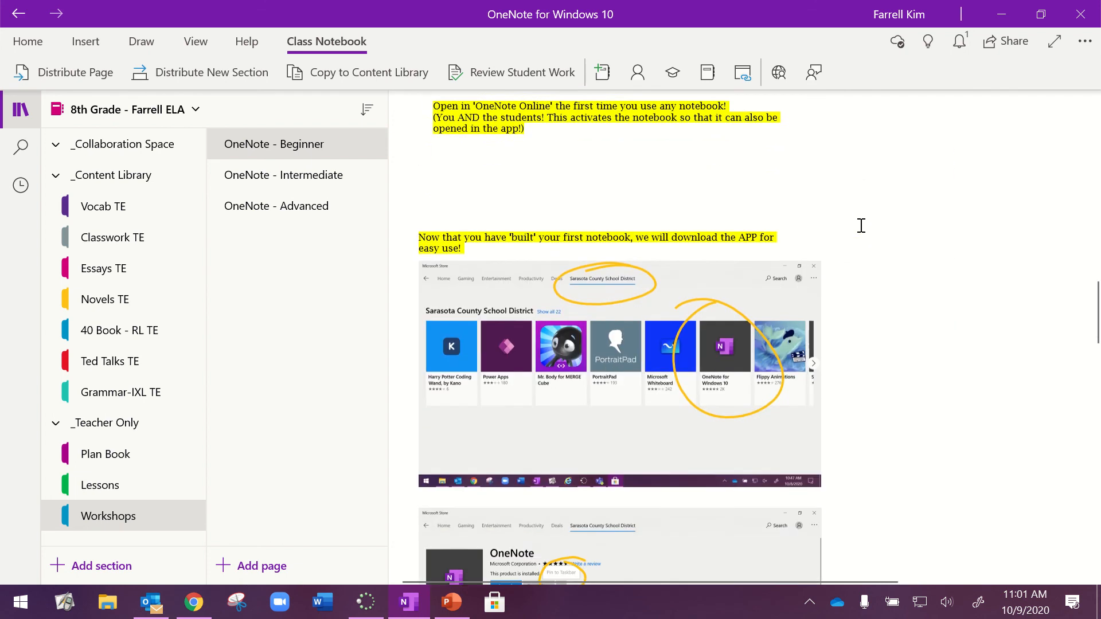
{"action": "scroll", "coordinate": [861, 226], "scroll_direction": "down", "scroll_amount": 10}
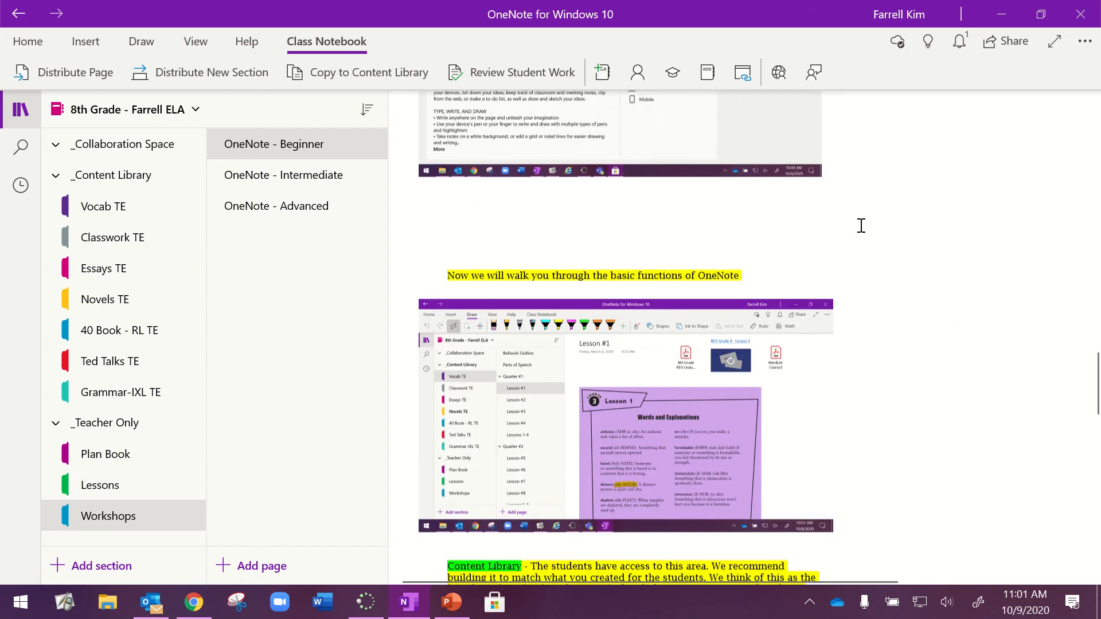
{"action": "scroll", "coordinate": [862, 226], "scroll_direction": "down", "scroll_amount": 6}
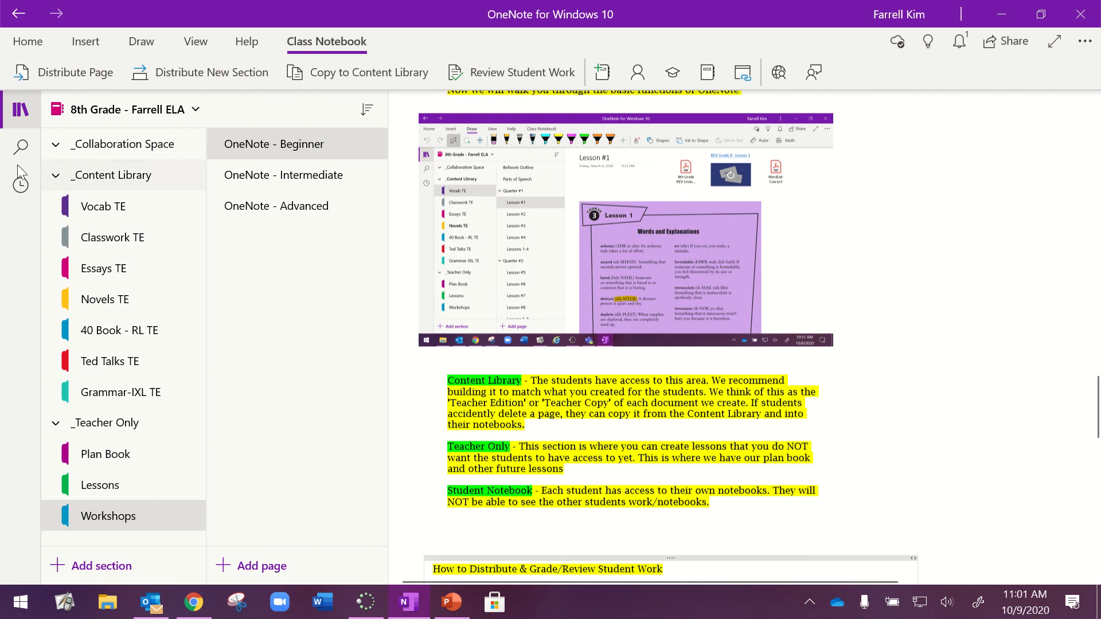
- View the section structure of the 8th Grade ELA P1 notebook, and return to the main 8th Grade ELA notebook
{"action": "left_click", "coordinate": [113, 106]}
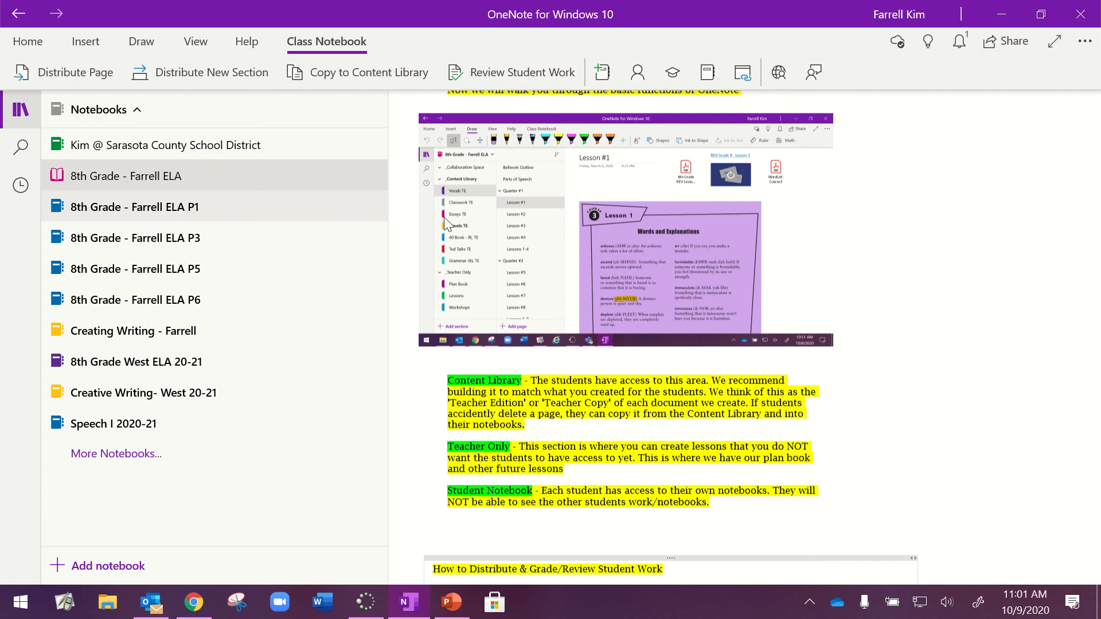
{"action": "left_click", "coordinate": [183, 215]}
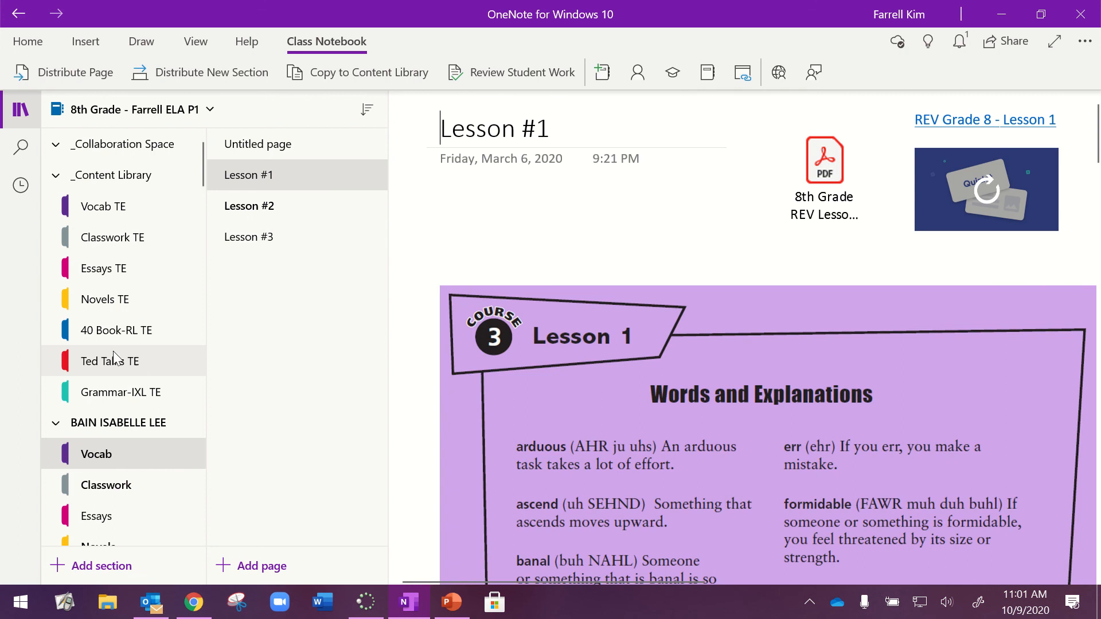
{"action": "left_click", "coordinate": [140, 116]}
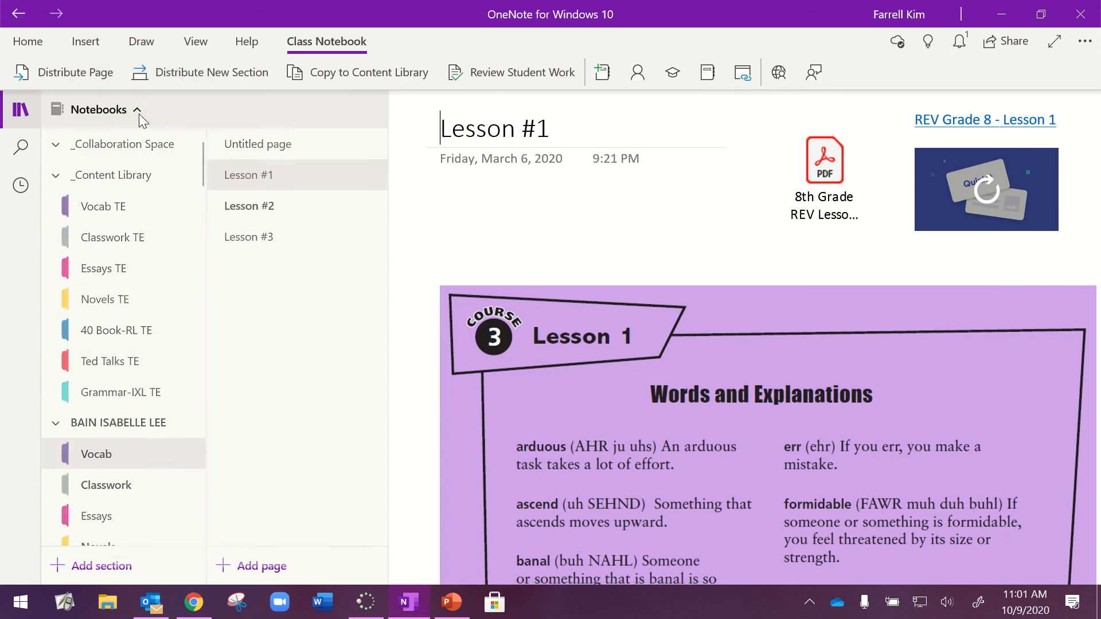
{"action": "left_click", "coordinate": [140, 177]}
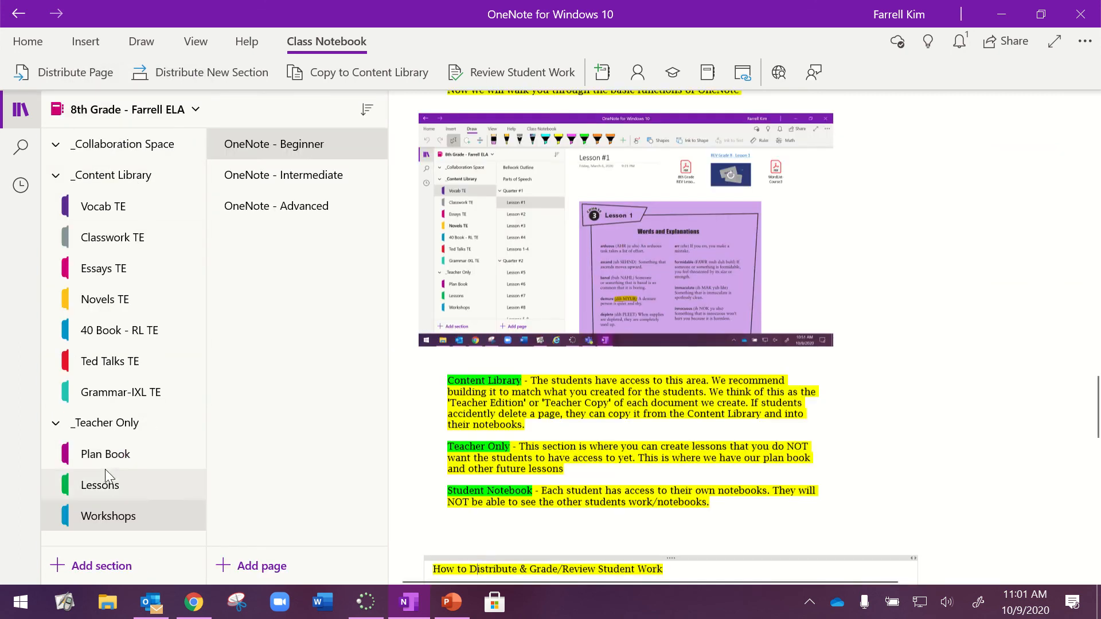
- Open the Week #1 page of the Plan Book in the _Teacher Only area, from its beginning
{"action": "left_click", "coordinate": [131, 456]}
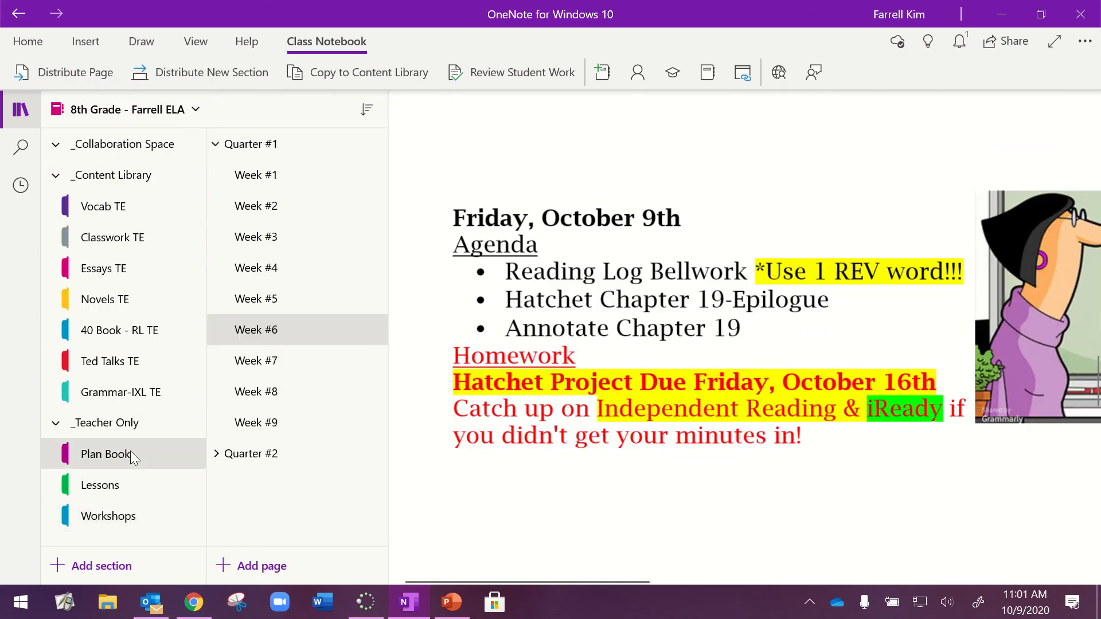
{"action": "left_click", "coordinate": [280, 173]}
{"action": "scroll", "coordinate": [710, 290], "scroll_direction": "up", "scroll_amount": 20}
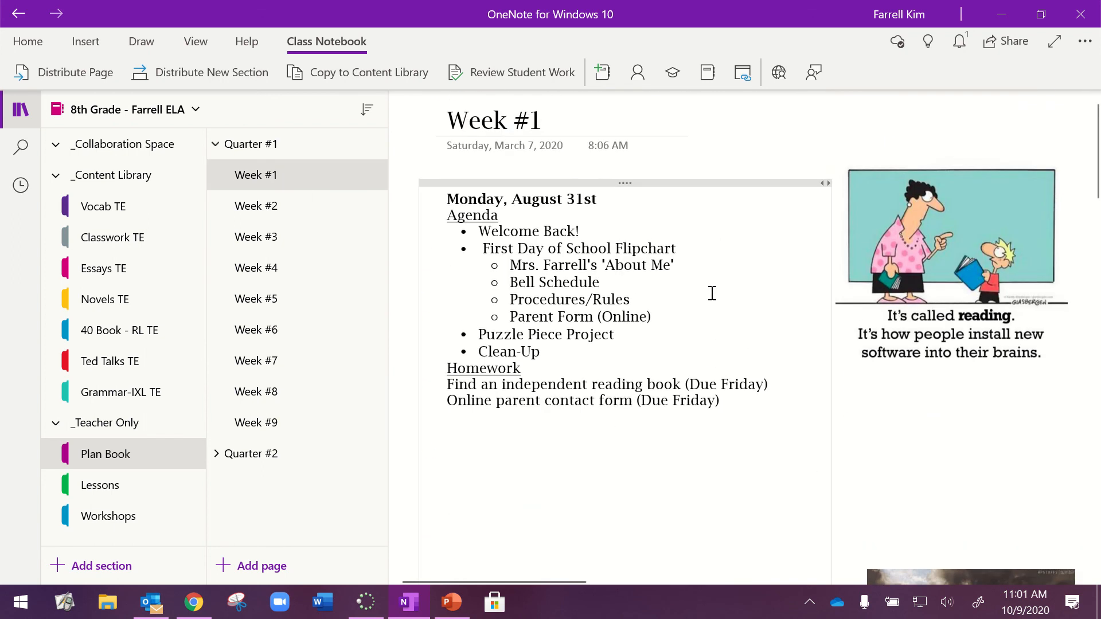
- Examine the list of class notebooks and compare the main 8th Grade ELA notebook with the P1 notebook
{"action": "left_click", "coordinate": [144, 120]}
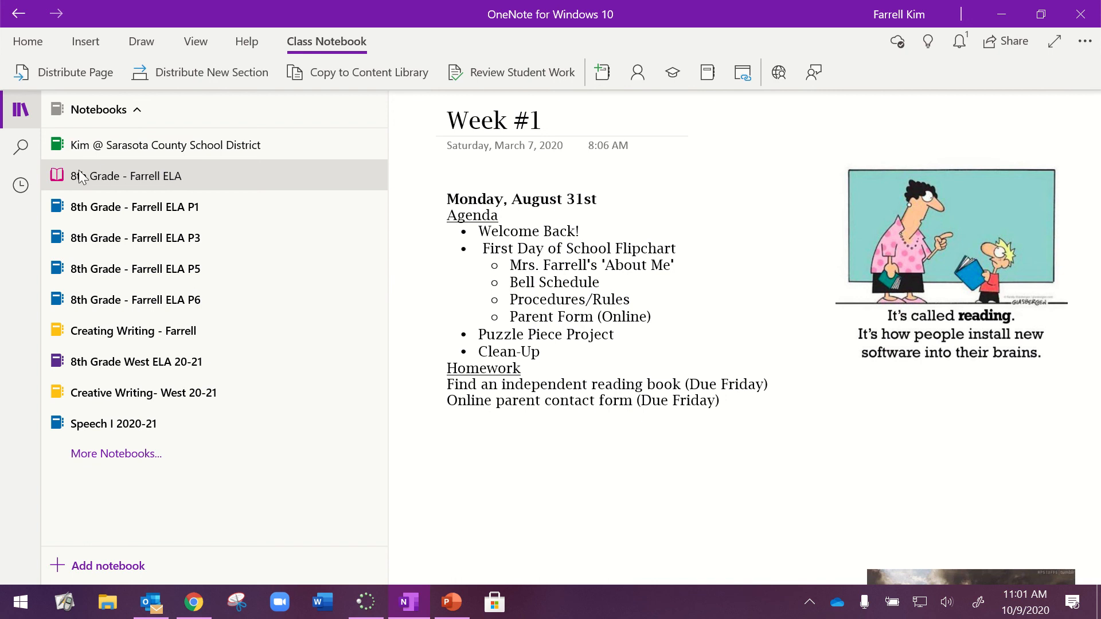
{"action": "left_click", "coordinate": [178, 174]}
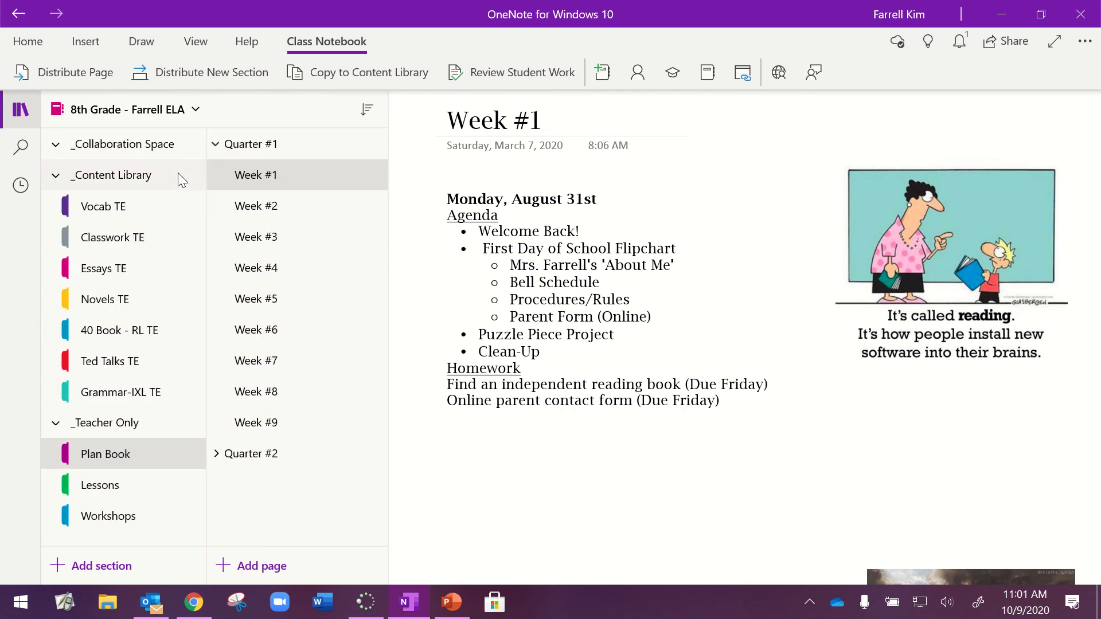
{"action": "left_click", "coordinate": [168, 113]}
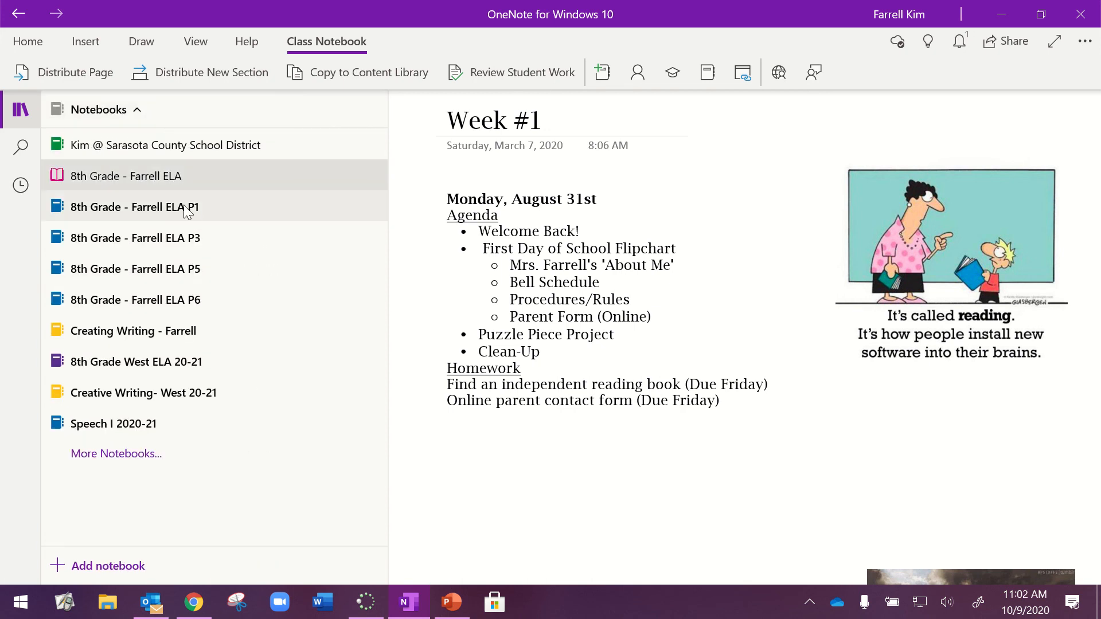
{"action": "left_click", "coordinate": [193, 213]}
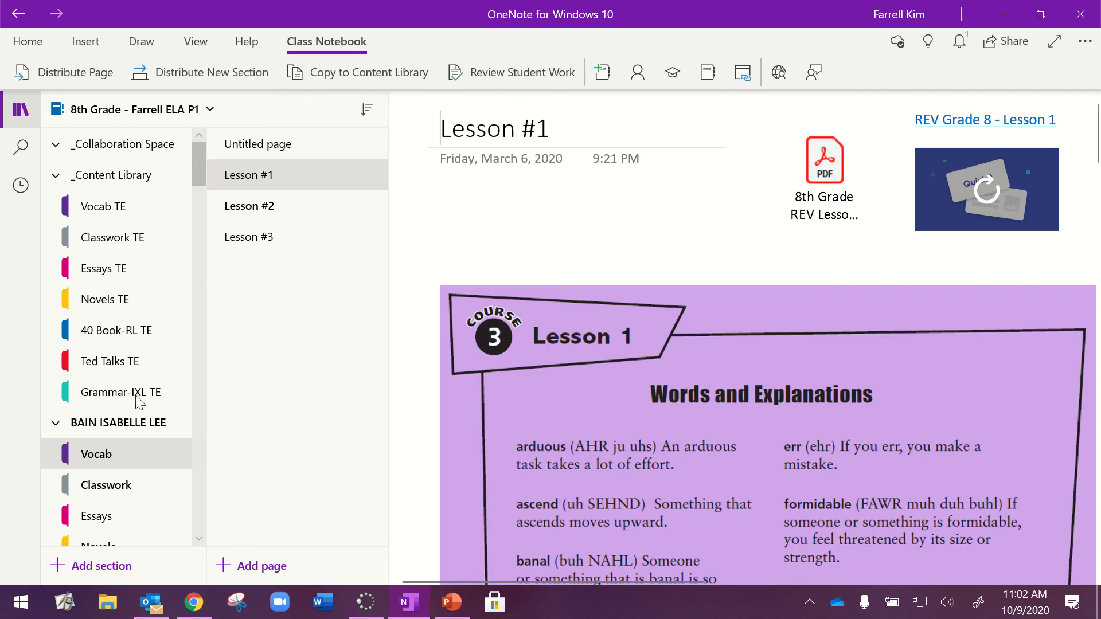
- Return to the main 8th Grade ELA notebook and examine the Workshops instructions on distributing and grading student work
{"action": "left_click", "coordinate": [165, 115]}
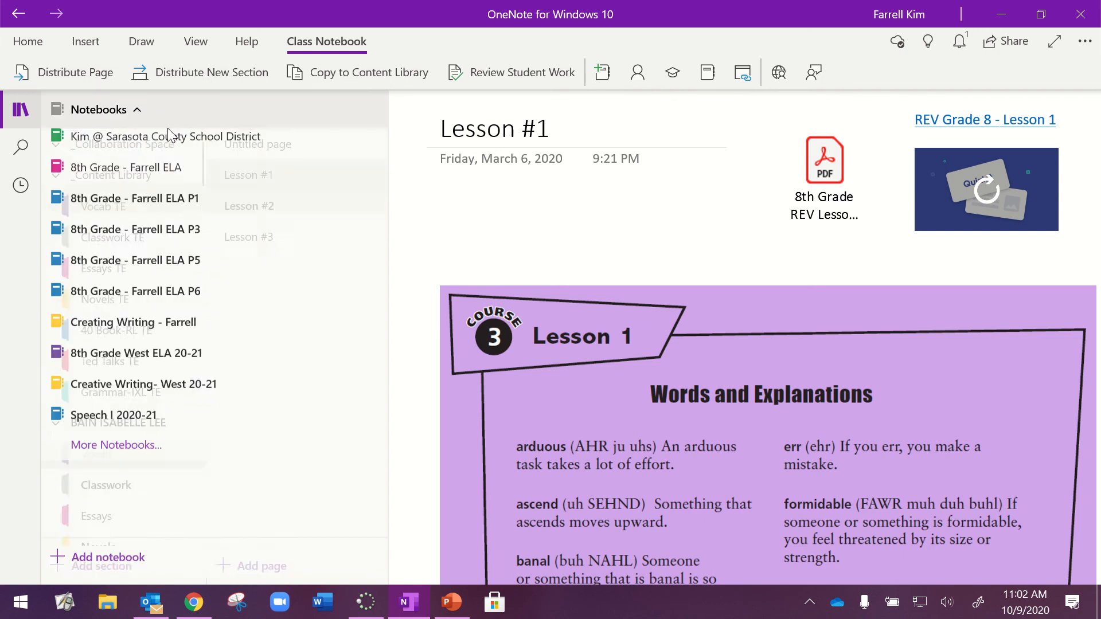
{"action": "left_click", "coordinate": [138, 169]}
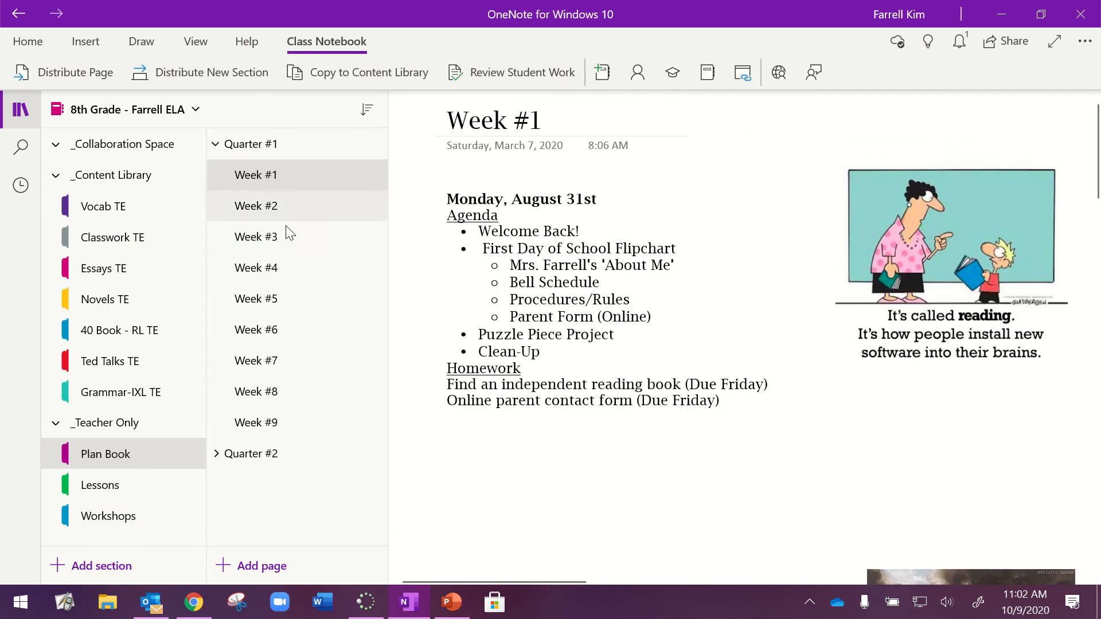
{"action": "left_click", "coordinate": [133, 516]}
{"action": "scroll", "coordinate": [744, 256], "scroll_direction": "down", "scroll_amount": 5}
{"action": "scroll", "coordinate": [744, 256], "scroll_direction": "down", "scroll_amount": 3}
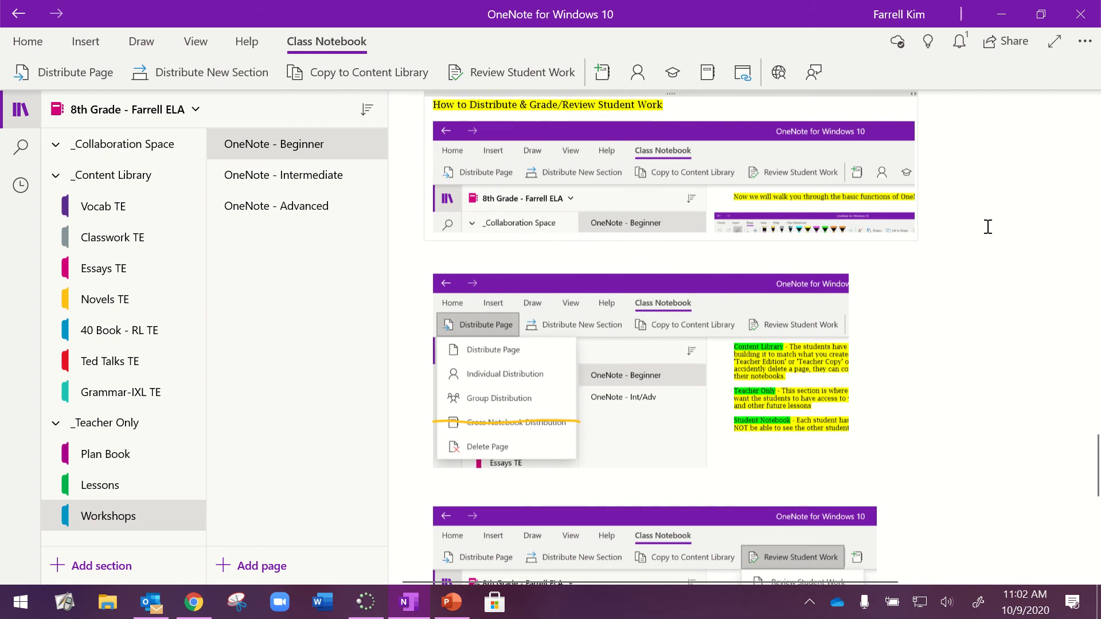
{"action": "scroll", "coordinate": [988, 227], "scroll_direction": "up", "scroll_amount": 2}
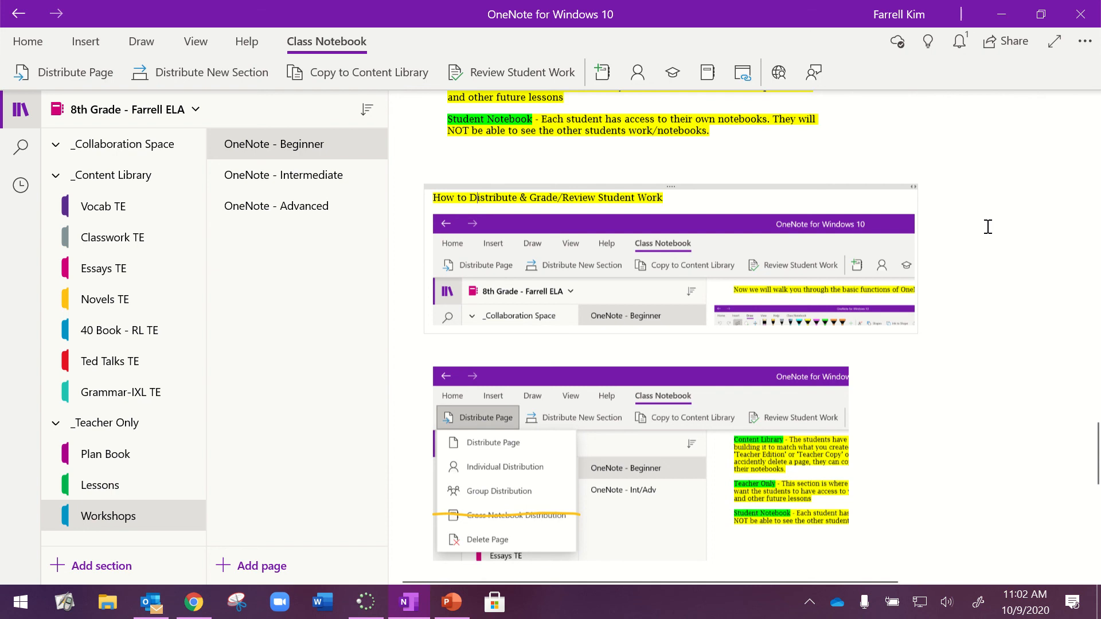
{"action": "scroll", "coordinate": [988, 227], "scroll_direction": "down", "scroll_amount": 2}
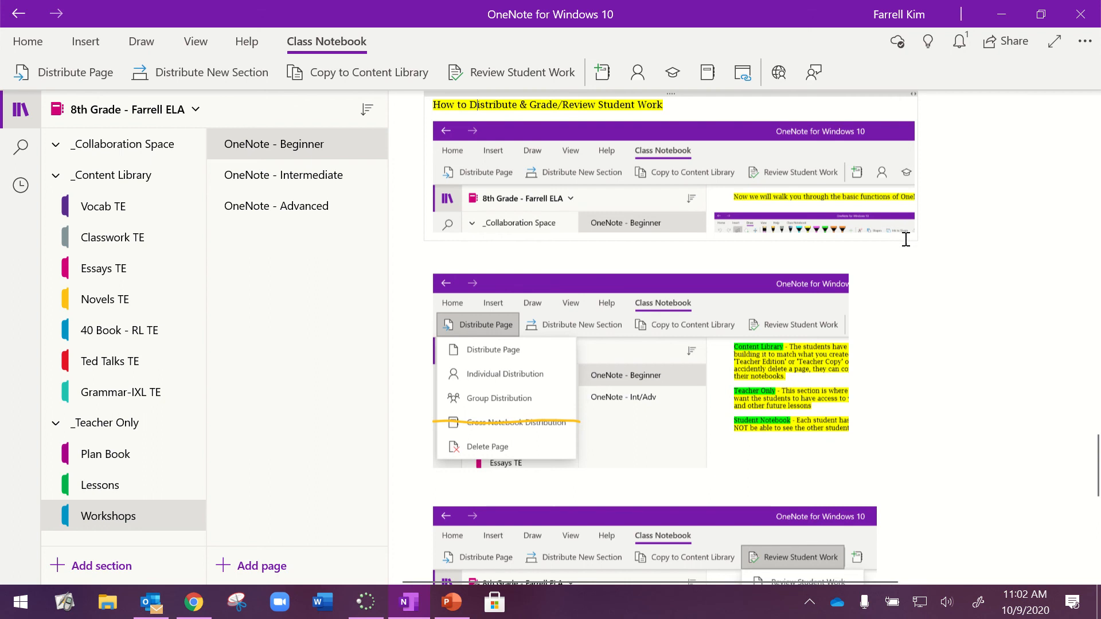
{"action": "scroll", "coordinate": [928, 240], "scroll_direction": "up", "scroll_amount": 1}
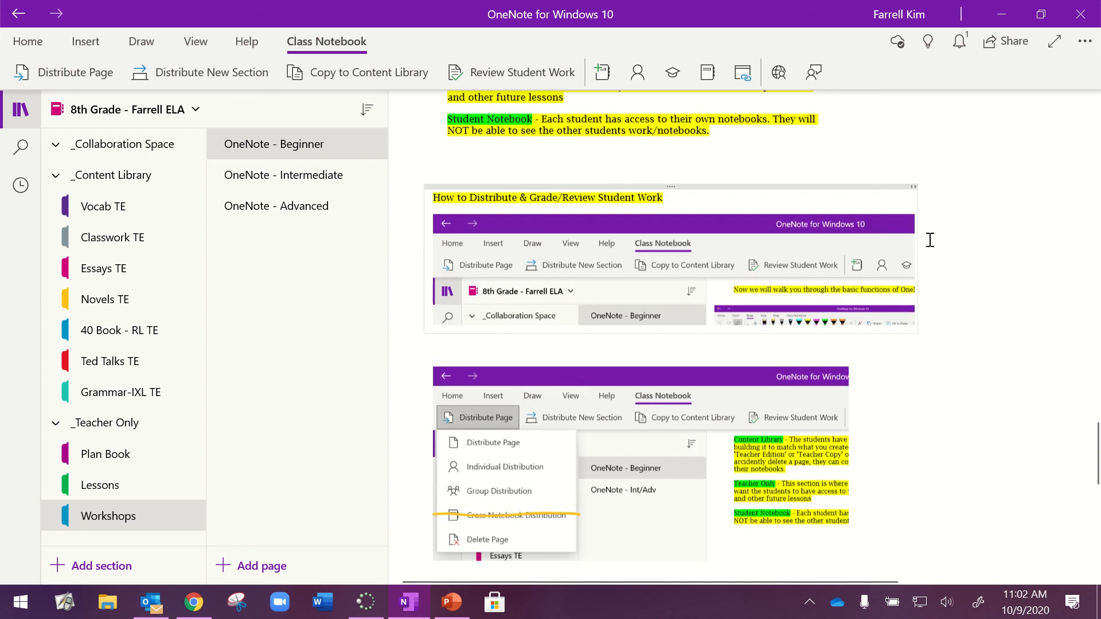